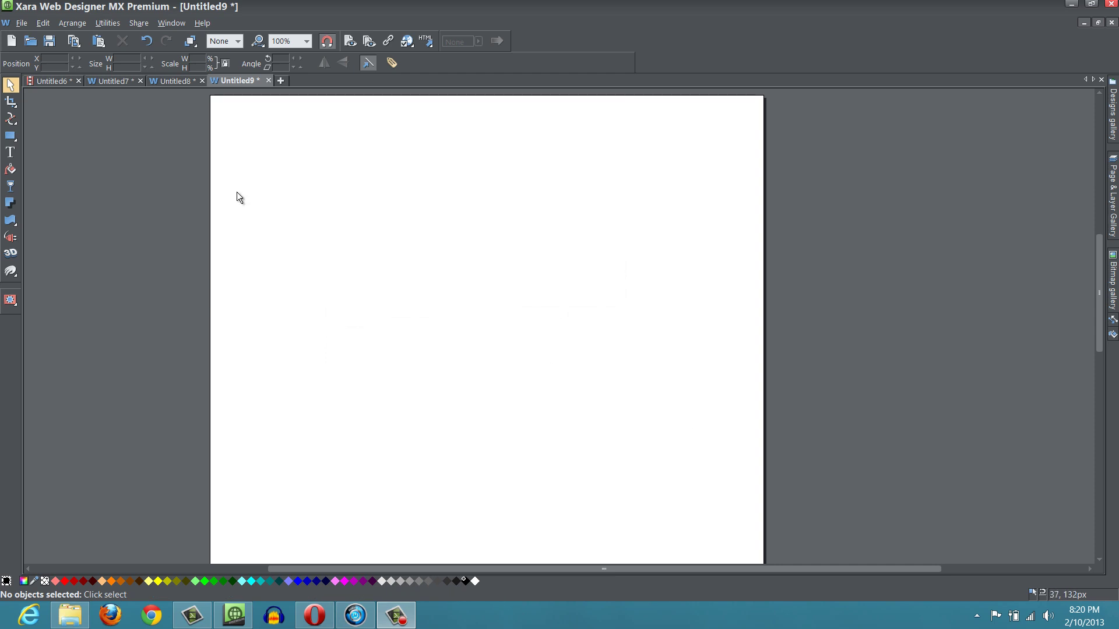
Draw a black 302×206 px rectangle on the page.
{"action": "mouse_move", "coordinate": [11, 136]}
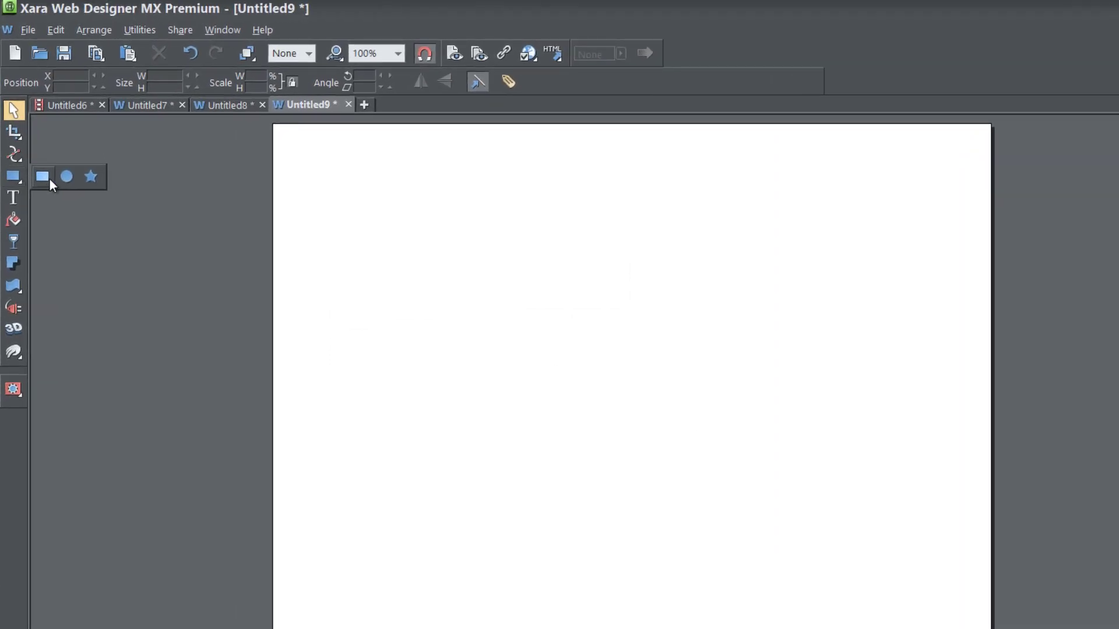
{"action": "left_click", "coordinate": [49, 178]}
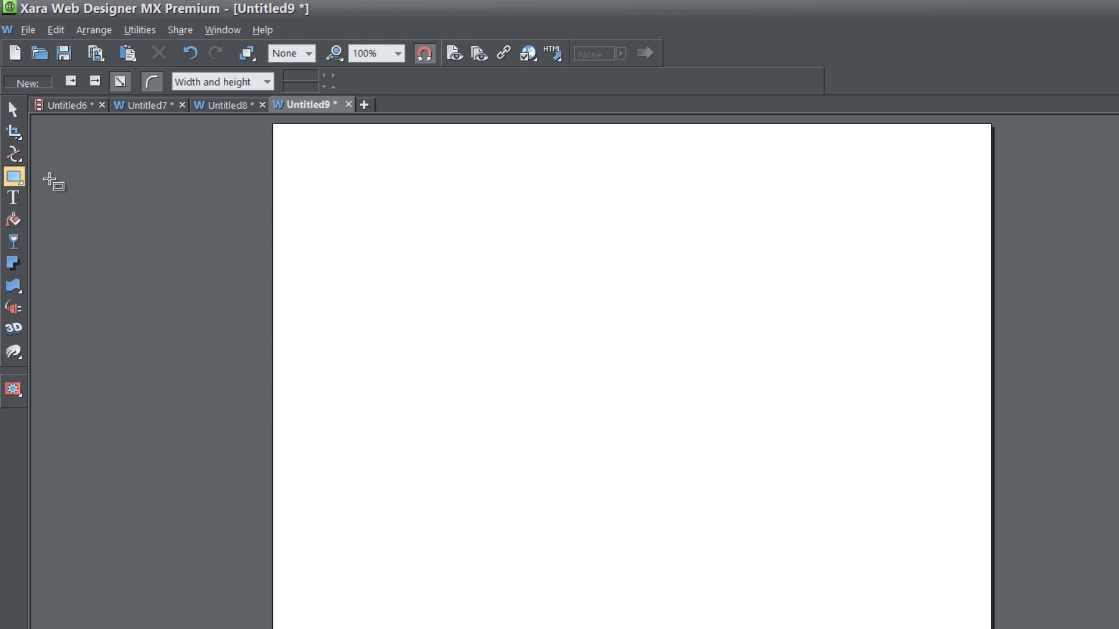
{"action": "left_click_drag", "start_coordinate": [415, 377], "coordinate": [697, 567]}
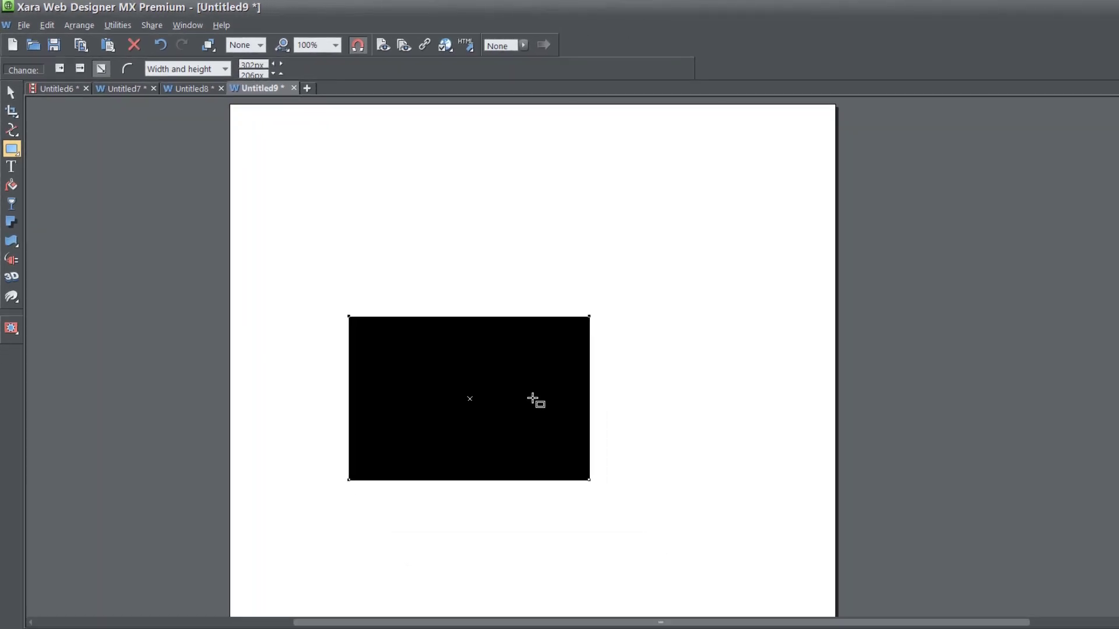
Bring up the rectangle's Web Properties on the Placeholder tab.
{"action": "right_click", "coordinate": [629, 470]}
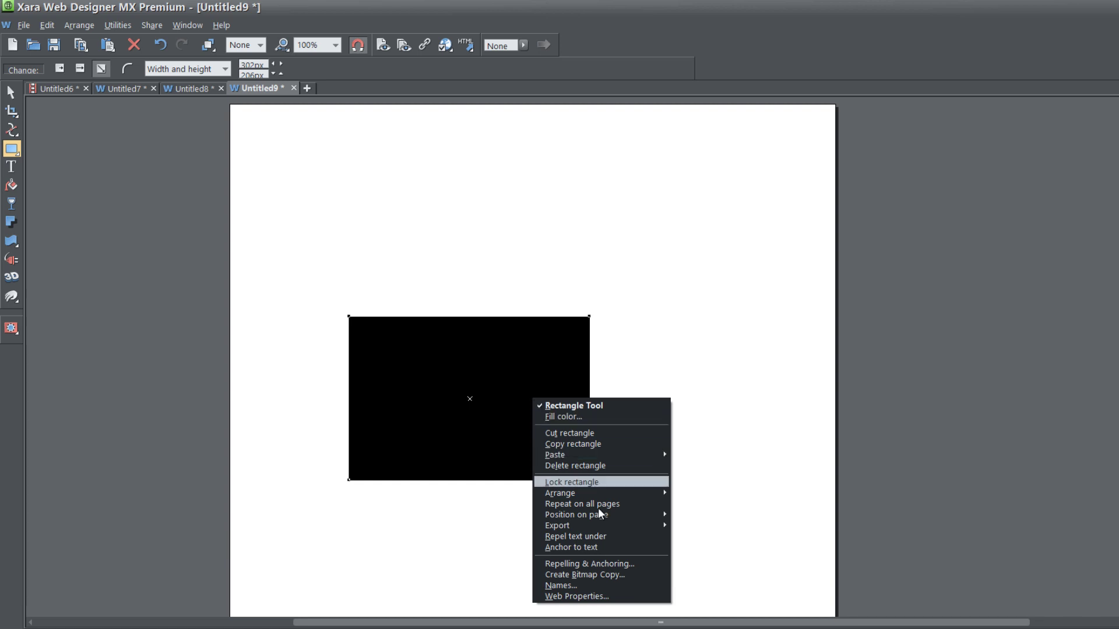
{"action": "left_click", "coordinate": [605, 597]}
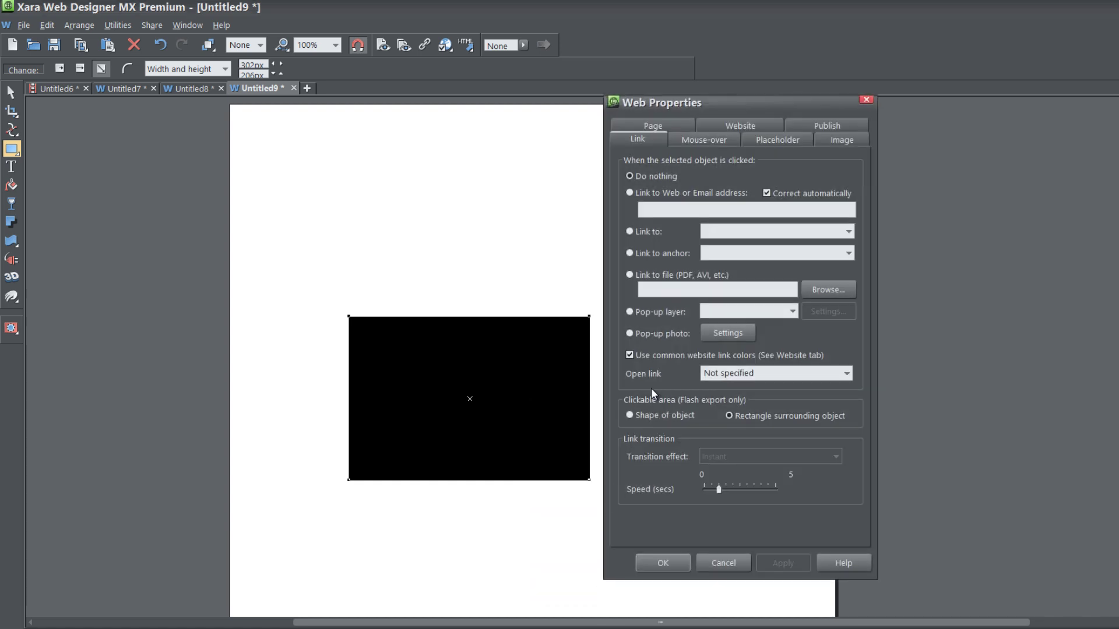
{"action": "left_click", "coordinate": [781, 141]}
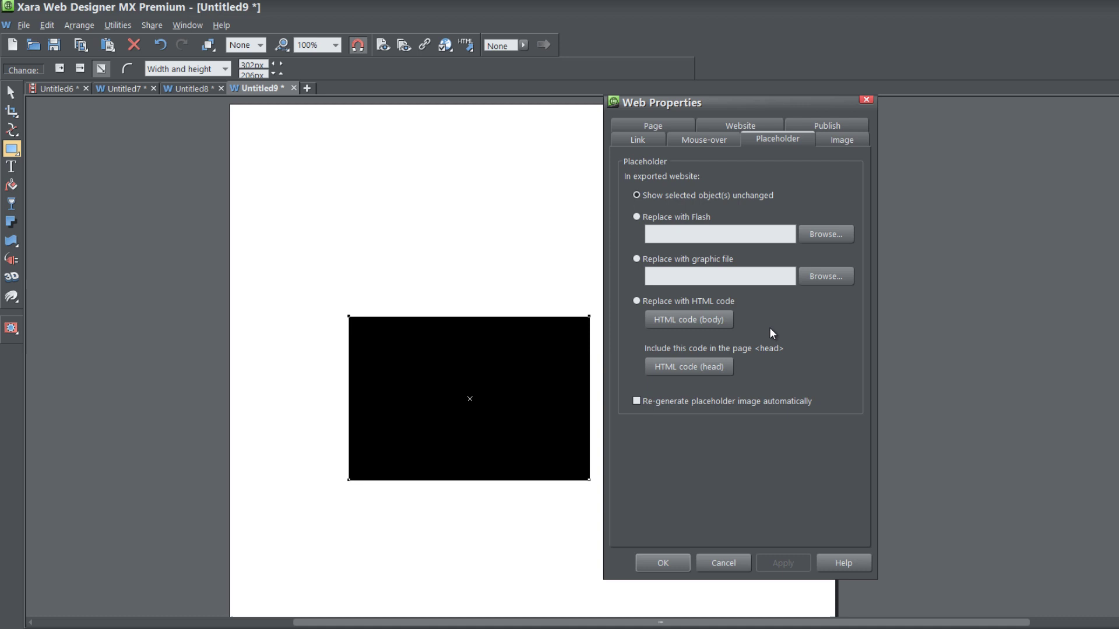
Start the body HTML code with <textarea readonly rows="25" cols="50", removing the trailing space.
{"action": "left_click", "coordinate": [707, 322]}
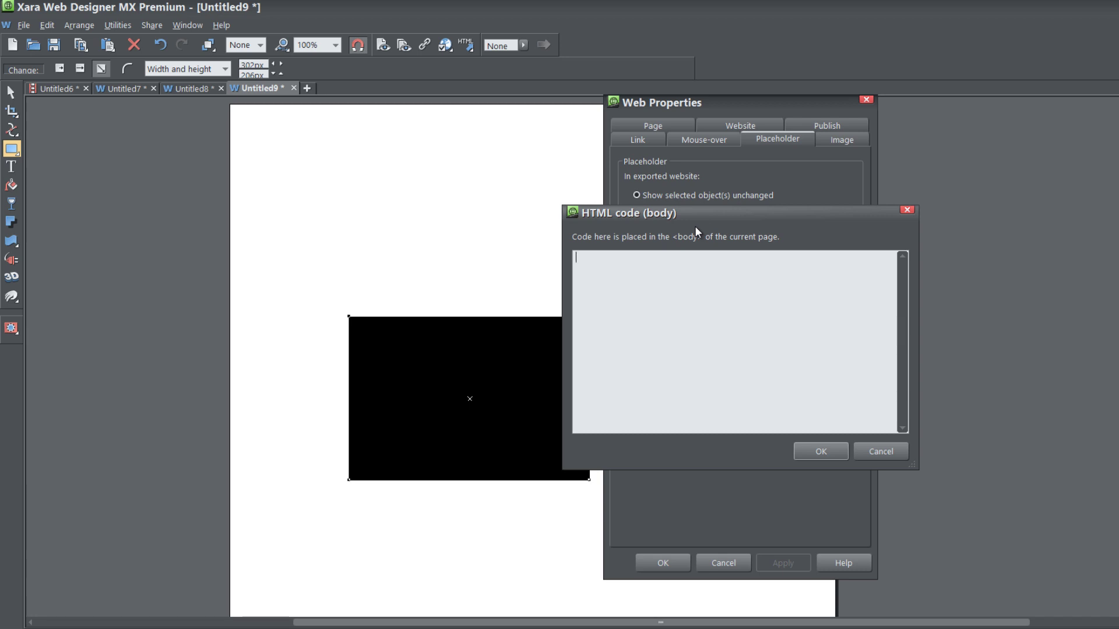
{"action": "type", "text": "<textarea"}
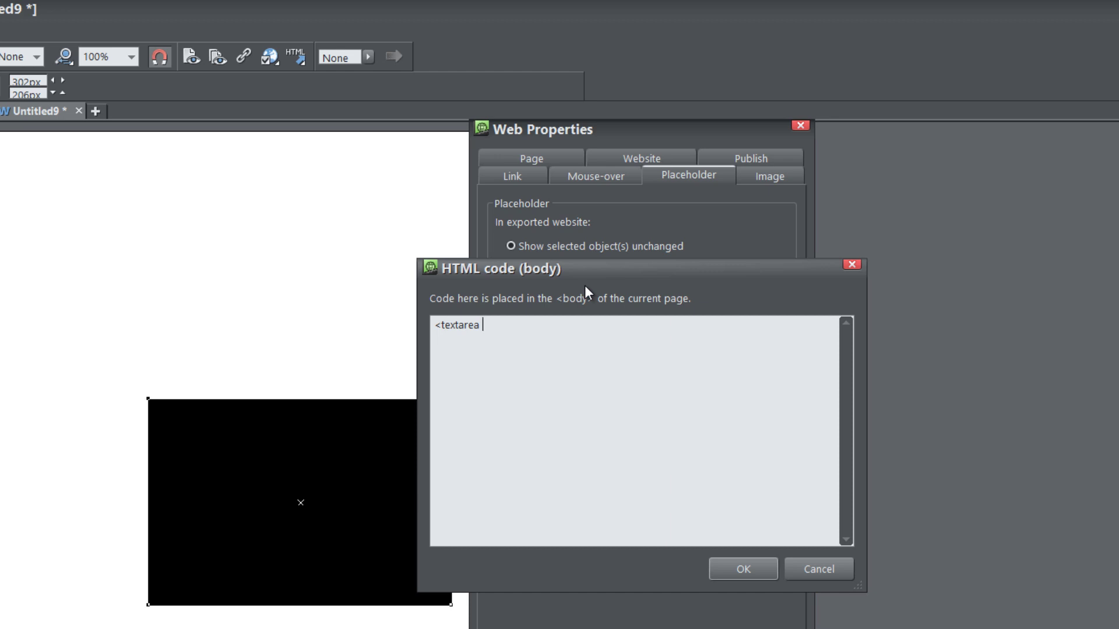
{"action": "type", "text": "readonly"}
{"action": "type", "text": "rows"}
{"action": "type", "text": "=\"25\" cols"}
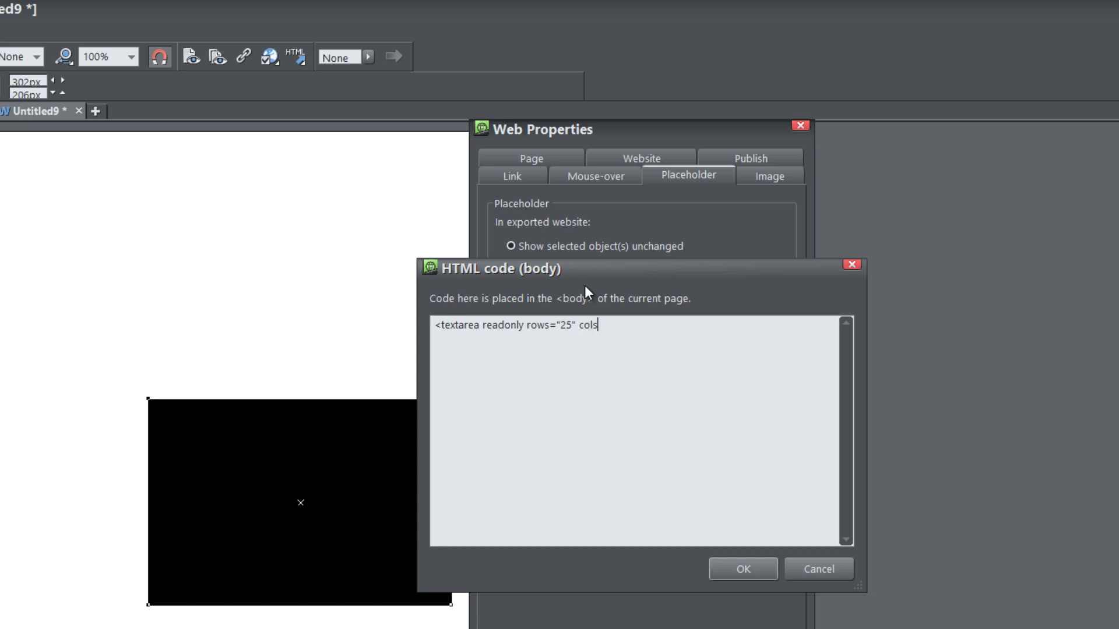
{"action": "type", "text": "=\"50\""}
{"action": "key", "text": "BackSpace"}
Close the tag with > and paste many copies of 'This is a text area demonstration video tutorial.'.
{"action": "type", "text": ">"}
{"action": "type", "text": "This"}
{"action": "type", "text": " is a text a"}
{"action": "type", "text": "rea "}
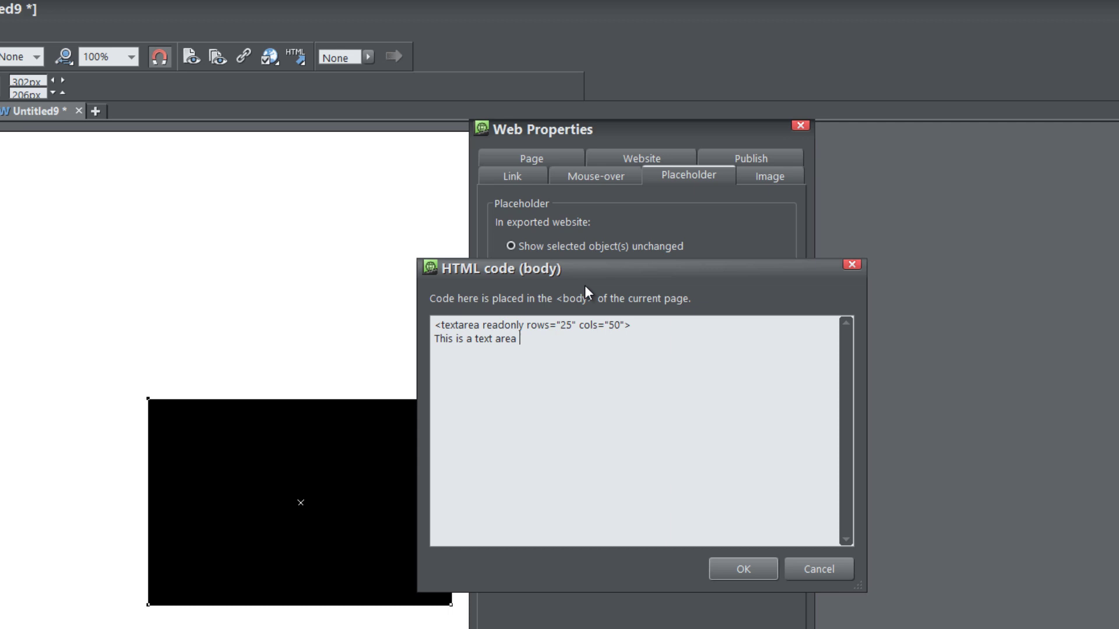
{"action": "type", "text": "demonstration video tutorial."}
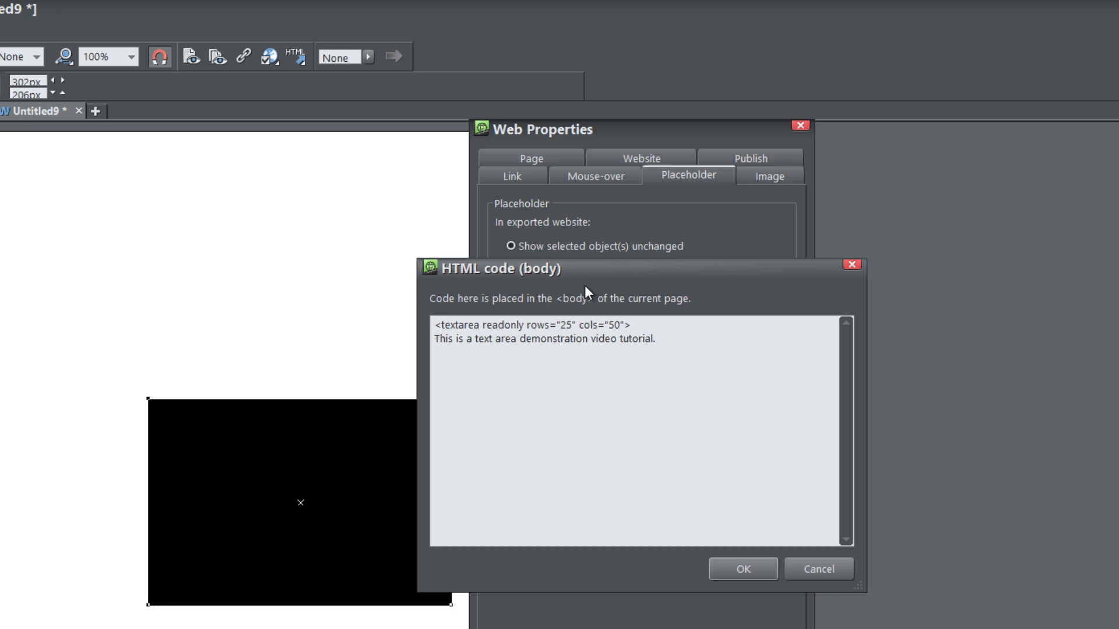
{"action": "key", "text": "shift+Home"}
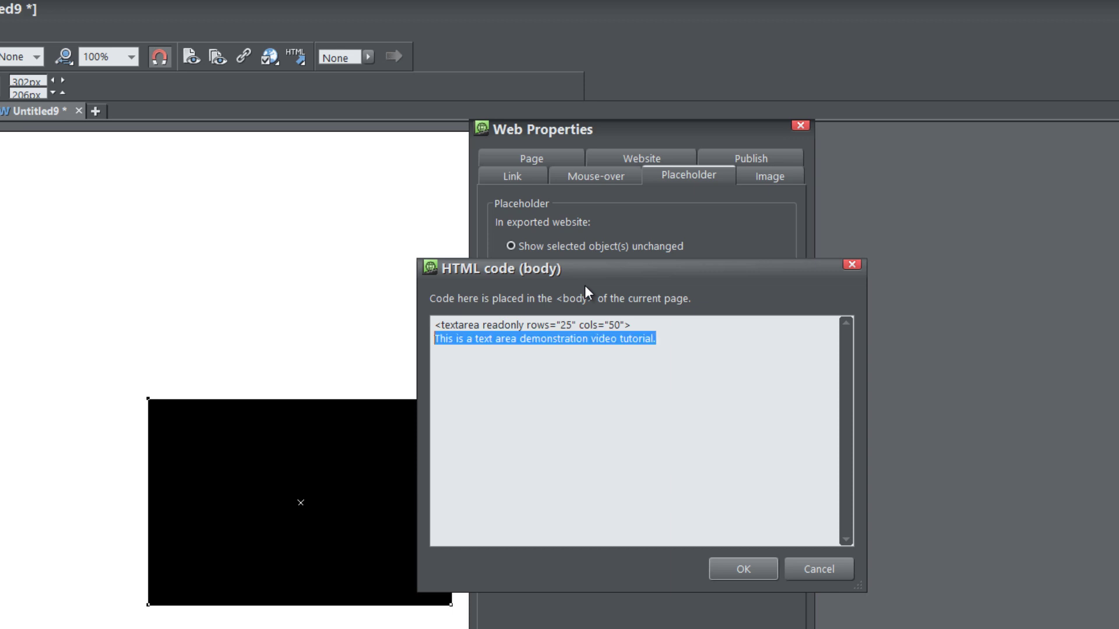
{"action": "left_click", "coordinate": [681, 346]}
{"action": "key", "text": "ctrl+v"}
{"action": "key", "text": "ctrl+v"}
{"action": "key", "text": "ctrl+v"}
{"action": "key", "text": "ctrl+v"}
{"action": "key", "text": "ctrl+v"}
{"action": "key", "text": "ctrl+v"}
{"action": "key", "text": "ctrl+v"}
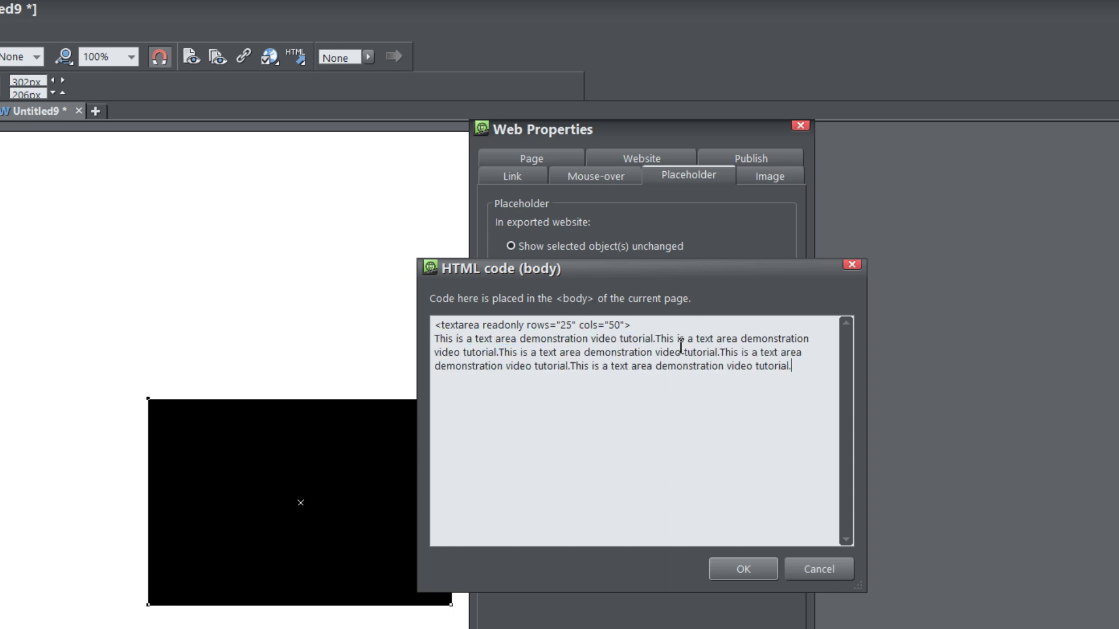
{"action": "key", "text": "ctrl+v"}
{"action": "key", "text": "ctrl+v"}
{"action": "key", "text": "ctrl+v"}
{"action": "key", "text": "ctrl+v"}
{"action": "key", "text": "ctrl+v"}
{"action": "key", "text": "ctrl+v"}
{"action": "key", "text": "ctrl+v"}
{"action": "key", "text": "ctrl+v"}
{"action": "key", "text": "ctrl+v"}
{"action": "key", "text": "ctrl+v"}
{"action": "key", "text": "ctrl+v"}
{"action": "key", "text": "ctrl+v"}
{"action": "key", "text": "ctrl+v"}
{"action": "key", "text": "ctrl+v"}
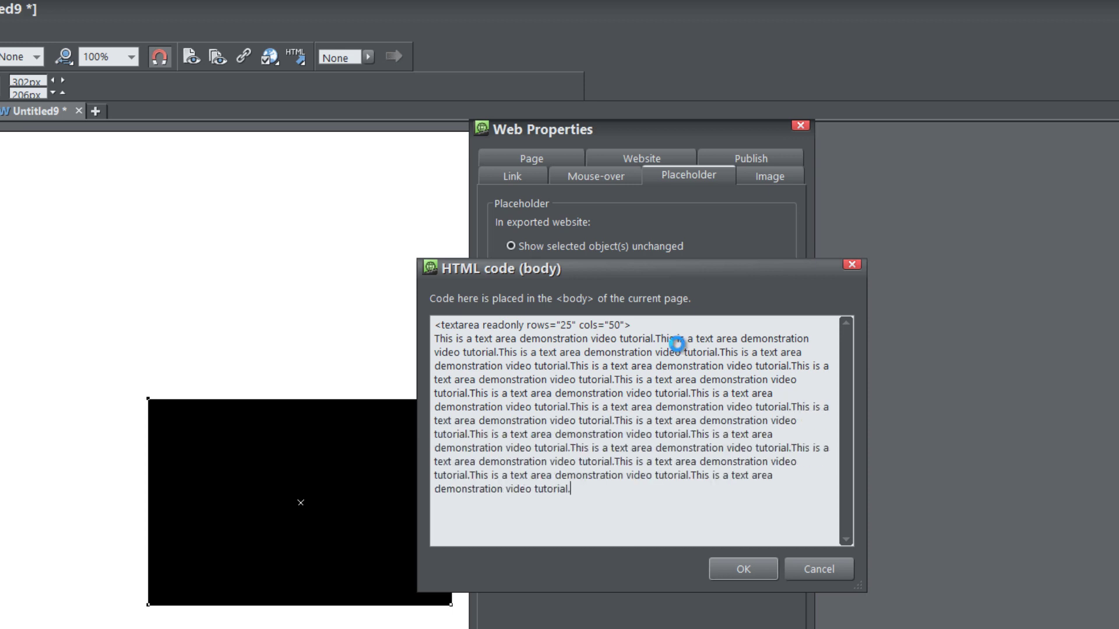
{"action": "key", "text": "ctrl+v"}
{"action": "key", "text": "ctrl+v"}
{"action": "key", "text": "ctrl+v"}
{"action": "key", "text": "ctrl+v"}
{"action": "key", "text": "ctrl+v"}
{"action": "key", "text": "ctrl+v"}
{"action": "key", "text": "ctrl+v"}
{"action": "key", "text": "ctrl+v"}
{"action": "key", "text": "ctrl+v"}
{"action": "key", "text": "ctrl+v"}
{"action": "key", "text": "ctrl+v"}
{"action": "key", "text": "ctrl+v"}
{"action": "key", "text": "ctrl+v"}
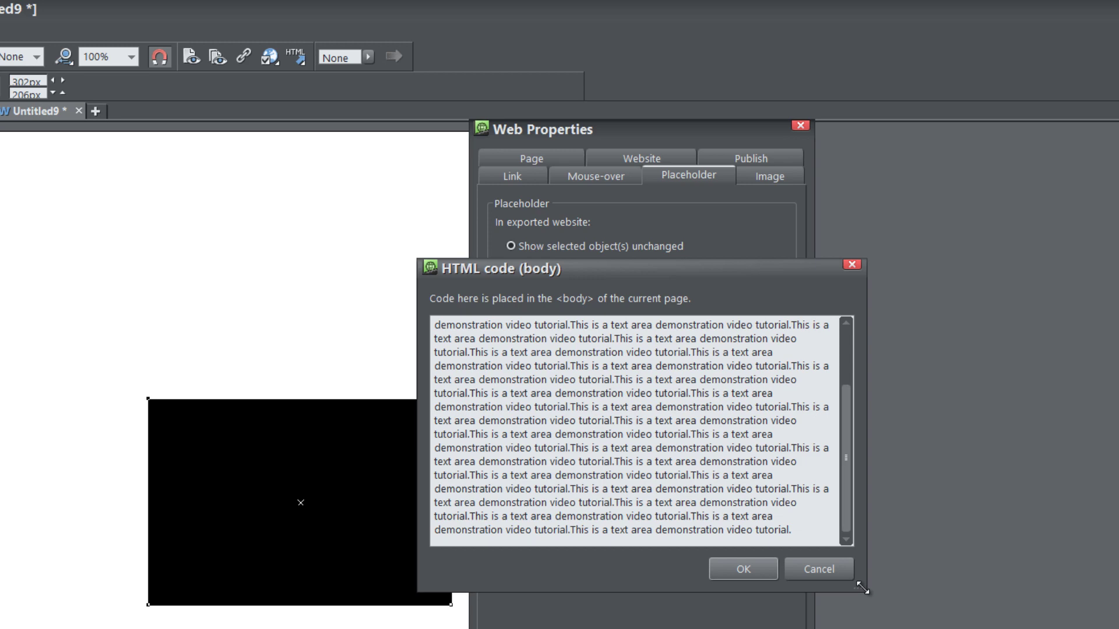
Enlarge the code window and add a closing </textarea> tag after the repeated sentences.
{"action": "left_click_drag", "start_coordinate": [858, 586], "coordinate": [1118, 628]}
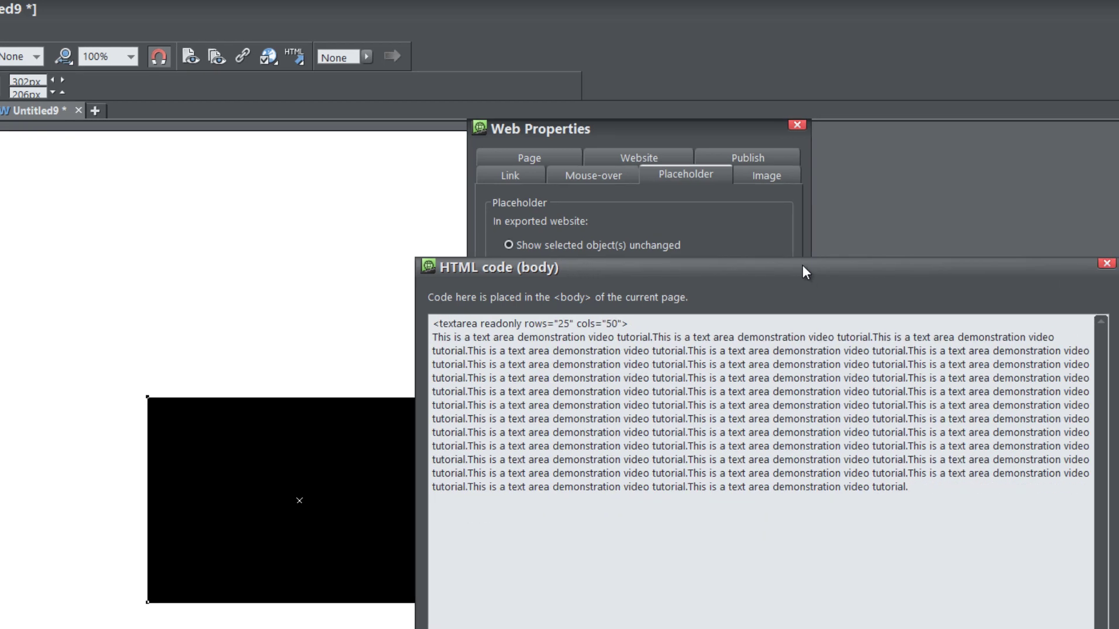
{"action": "left_click_drag", "start_coordinate": [804, 267], "coordinate": [632, 198]}
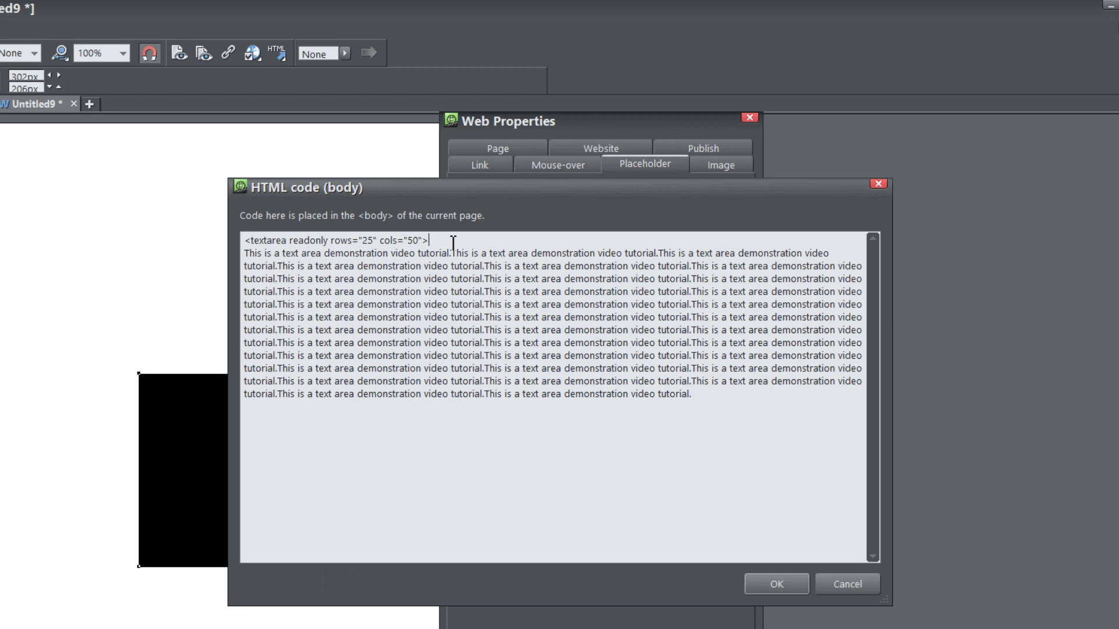
{"action": "key", "text": "Return"}
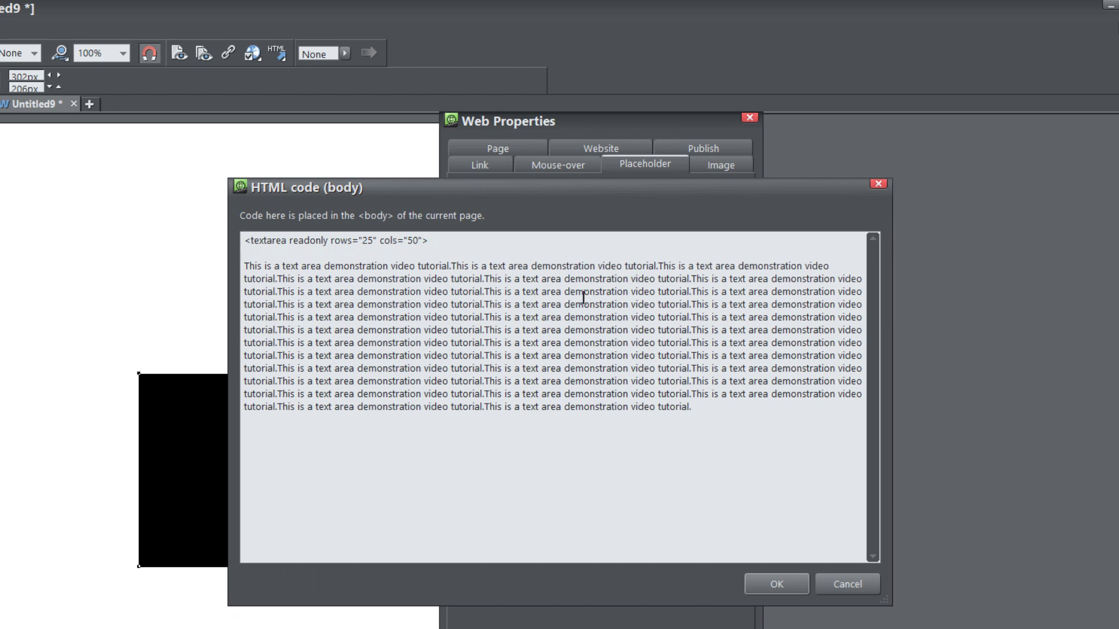
{"action": "left_click", "coordinate": [727, 420]}
{"action": "type", "text": "</textarea>"}
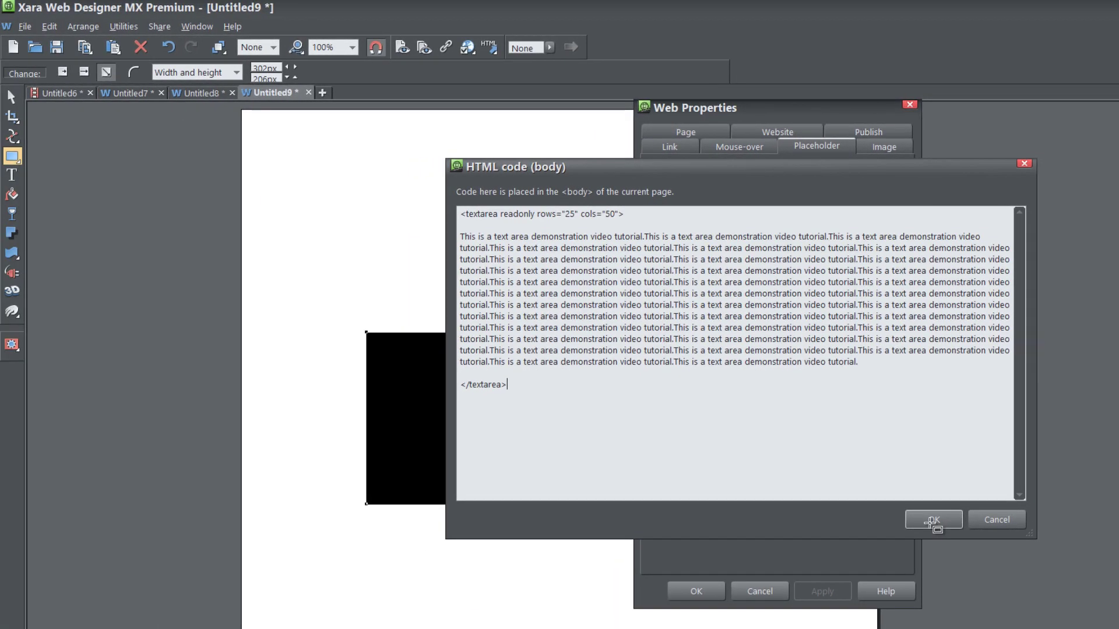
Confirm the HTML code, turn on automatic placeholder image regeneration, and apply it.
{"action": "left_click", "coordinate": [868, 546]}
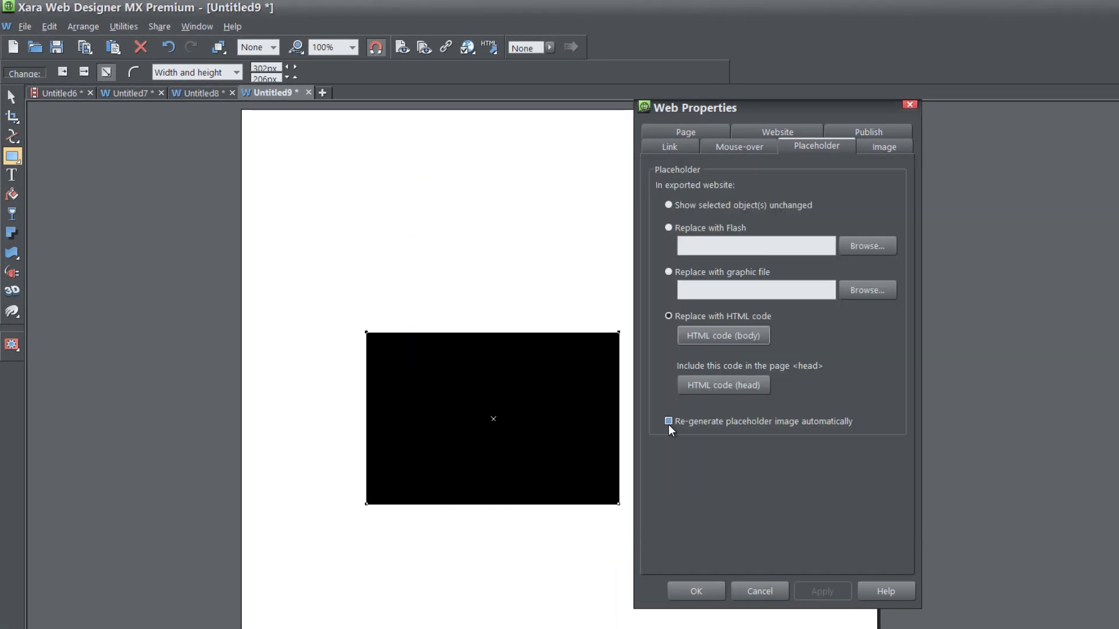
{"action": "left_click", "coordinate": [669, 422]}
{"action": "left_click", "coordinate": [822, 593]}
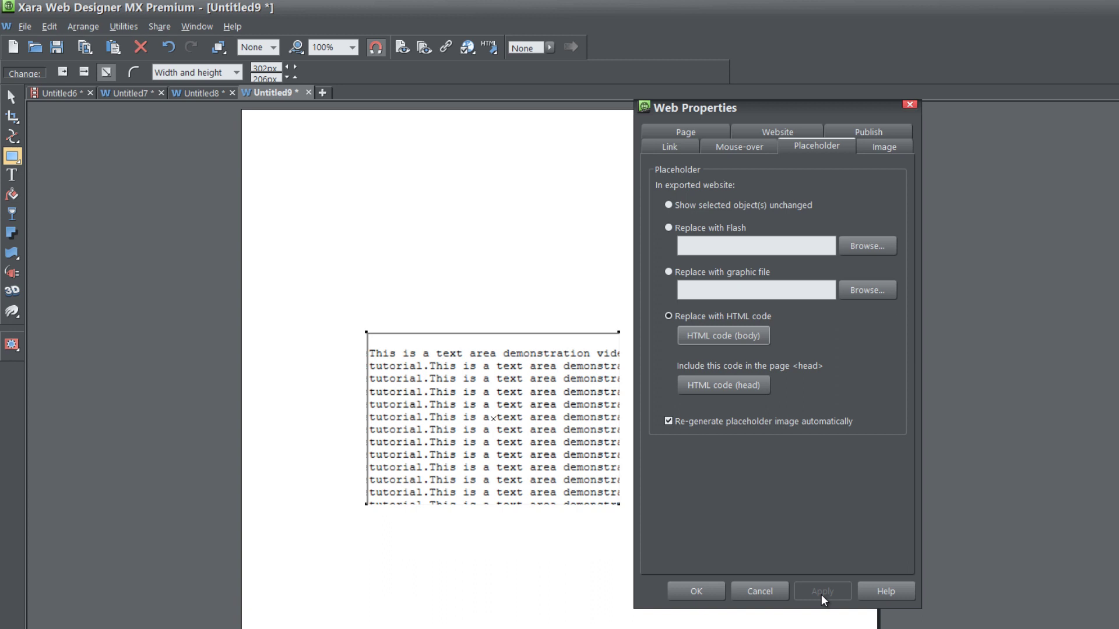
{"action": "left_click", "coordinate": [771, 592]}
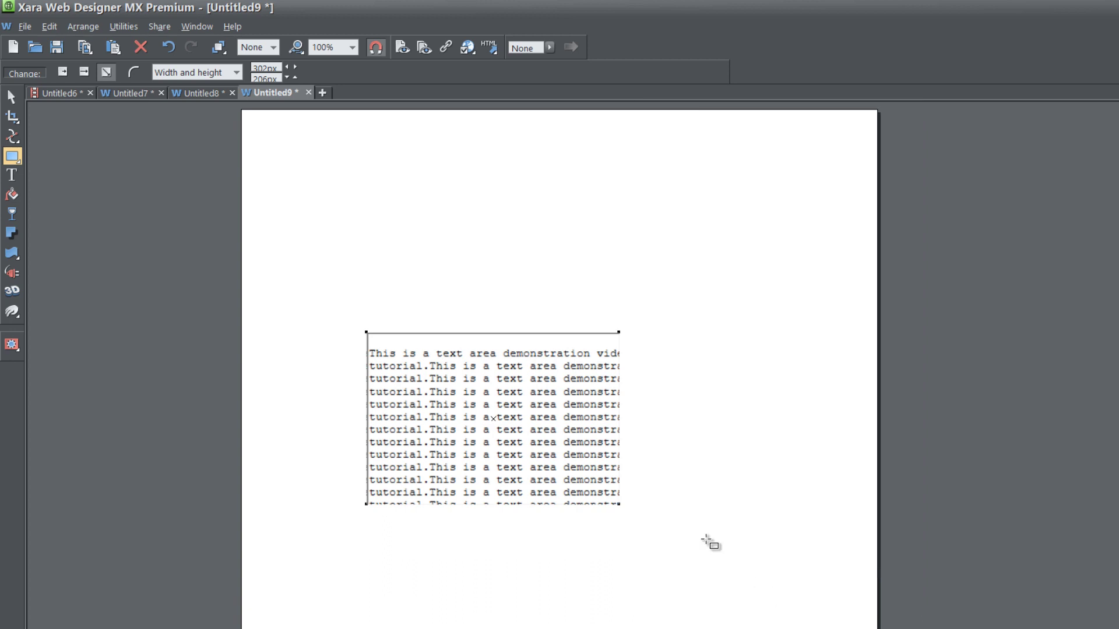
Move the text area higher and resize it to about 447×371 px.
{"action": "key", "text": "F2"}
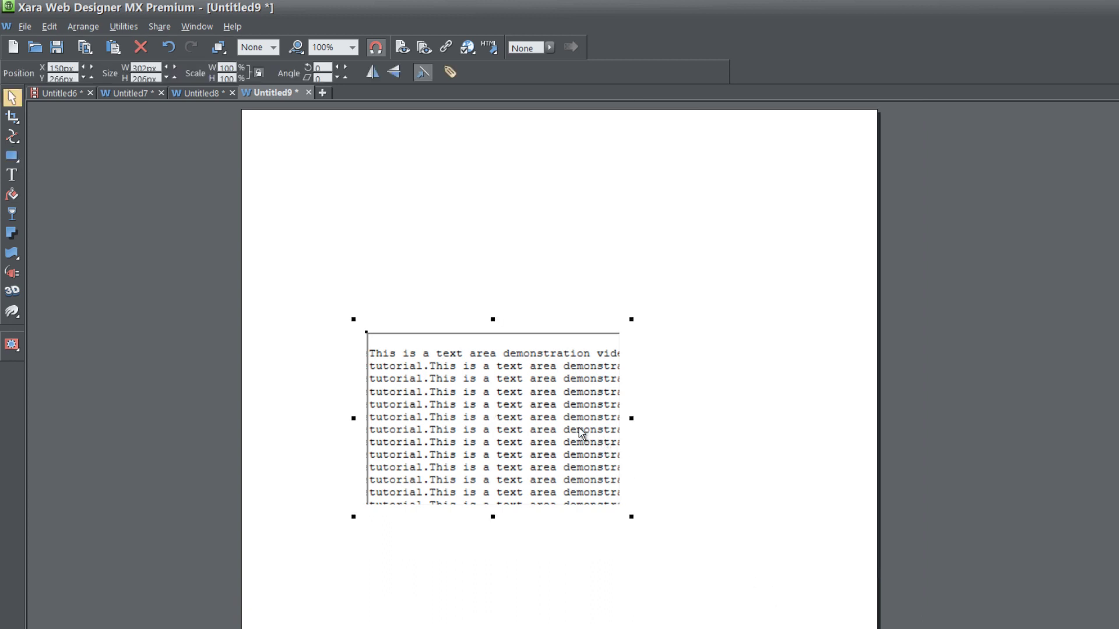
{"action": "left_click_drag", "start_coordinate": [590, 340], "coordinate": [605, 243]}
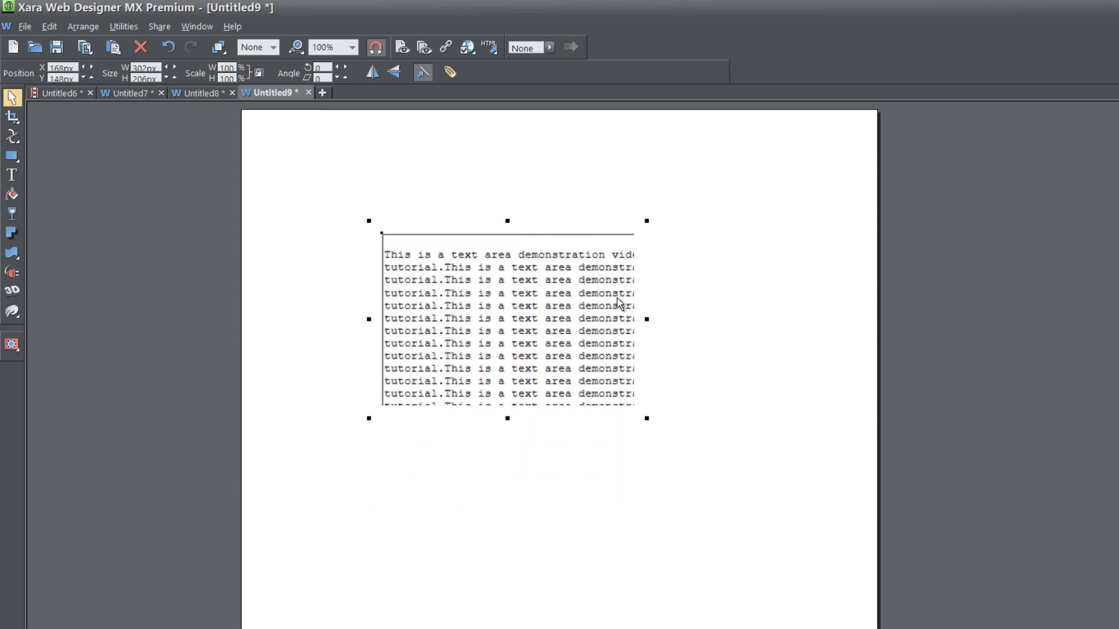
{"action": "left_click_drag", "start_coordinate": [644, 418], "coordinate": [765, 493]}
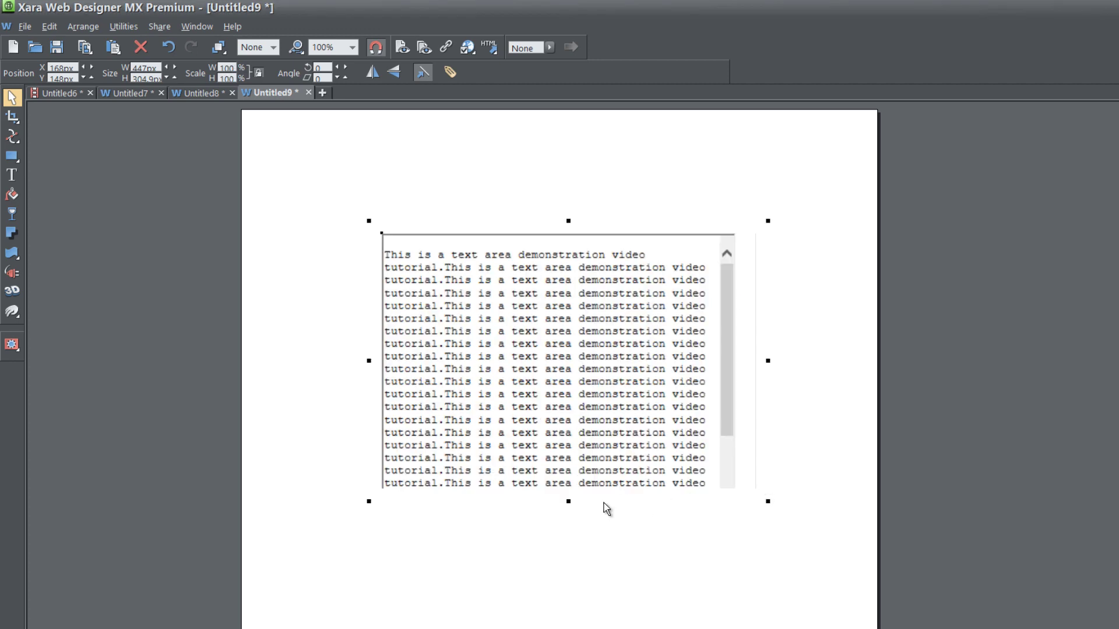
{"action": "left_click_drag", "start_coordinate": [570, 502], "coordinate": [569, 555]}
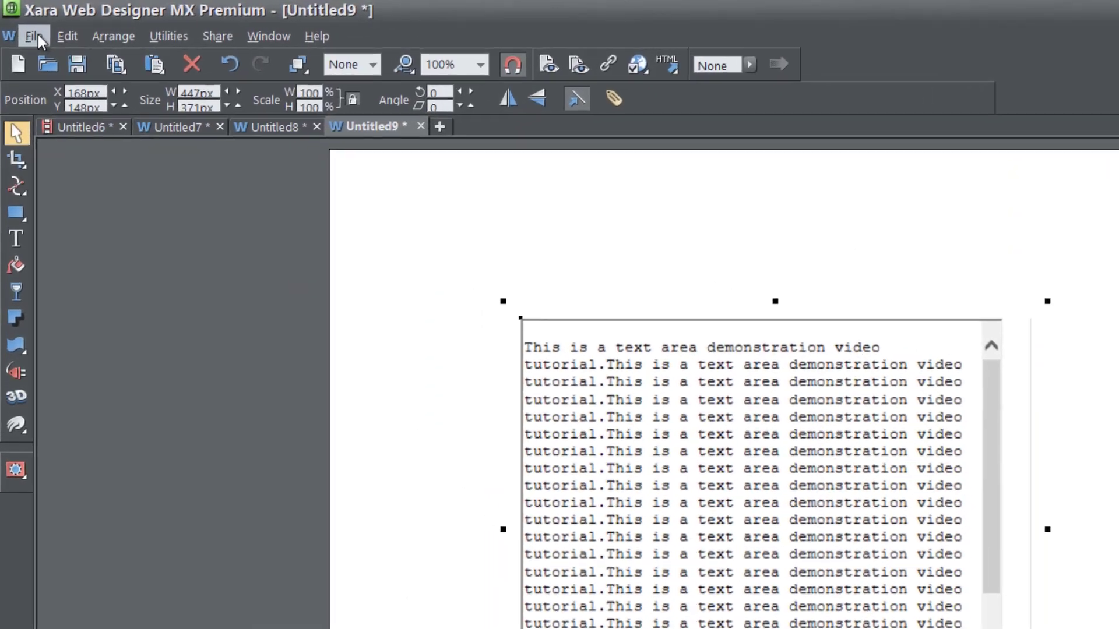
Preview the website in a browser and scroll the text area up and down.
{"action": "left_click", "coordinate": [24, 26]}
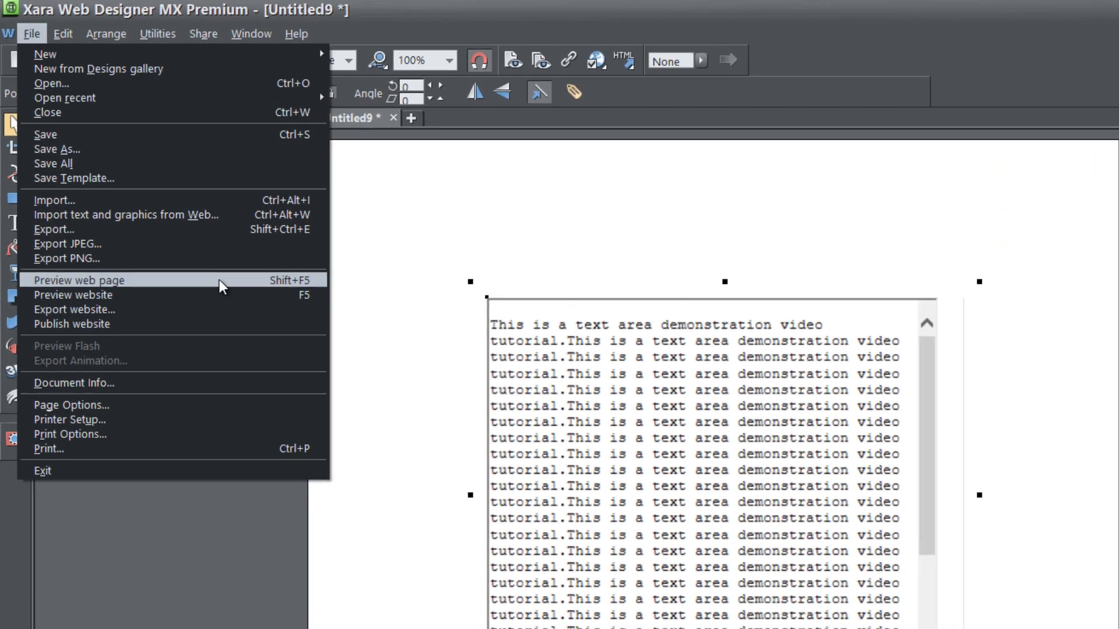
{"action": "left_click", "coordinate": [221, 318]}
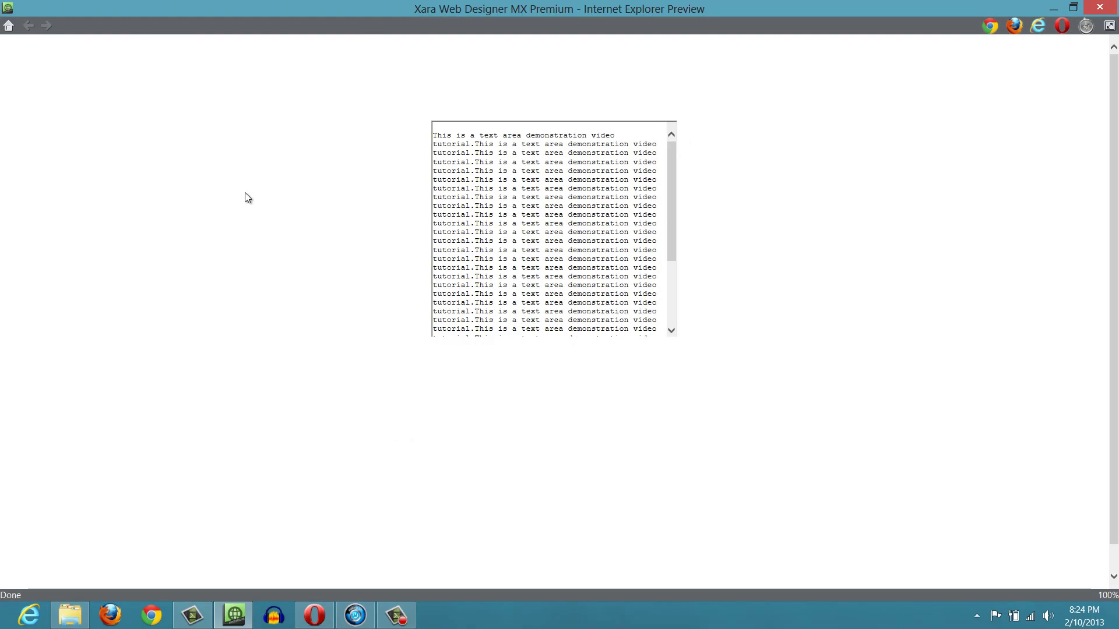
{"action": "scroll", "coordinate": [669, 229], "scroll_direction": "down", "scroll_amount": 1}
{"action": "scroll", "coordinate": [670, 228], "scroll_direction": "up", "scroll_amount": 1}
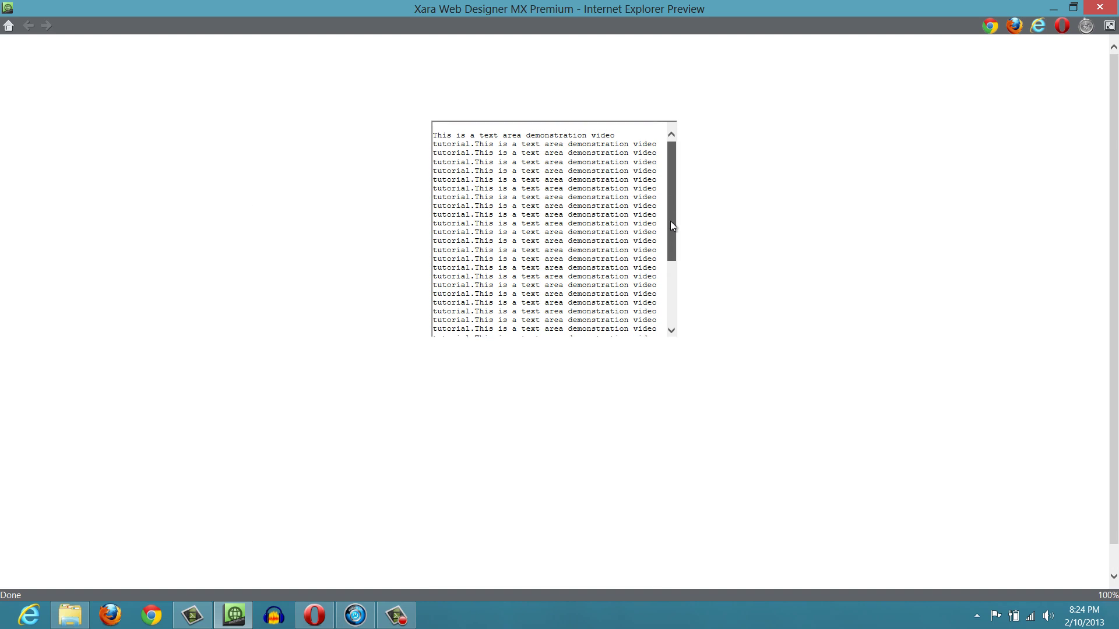
{"action": "scroll", "coordinate": [670, 215], "scroll_direction": "down", "scroll_amount": 1}
{"action": "scroll", "coordinate": [669, 181], "scroll_direction": "up", "scroll_amount": 1}
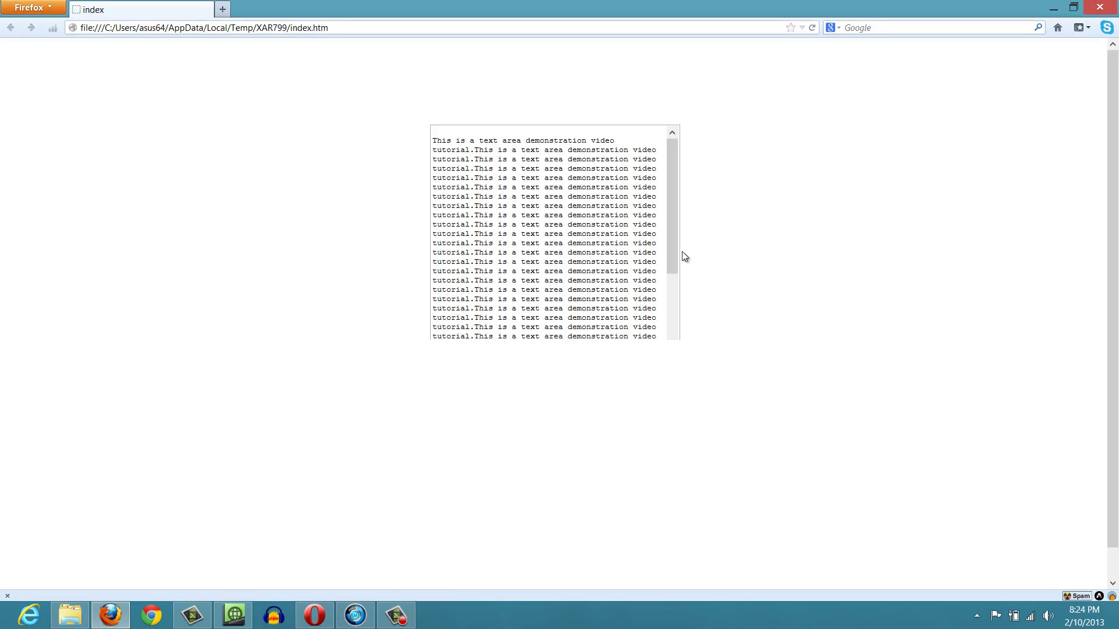
Click into the text area's text, then return to Xara's Internet Explorer preview.
{"action": "left_click_drag", "start_coordinate": [676, 239], "coordinate": [674, 329]}
{"action": "left_click", "coordinate": [625, 283]}
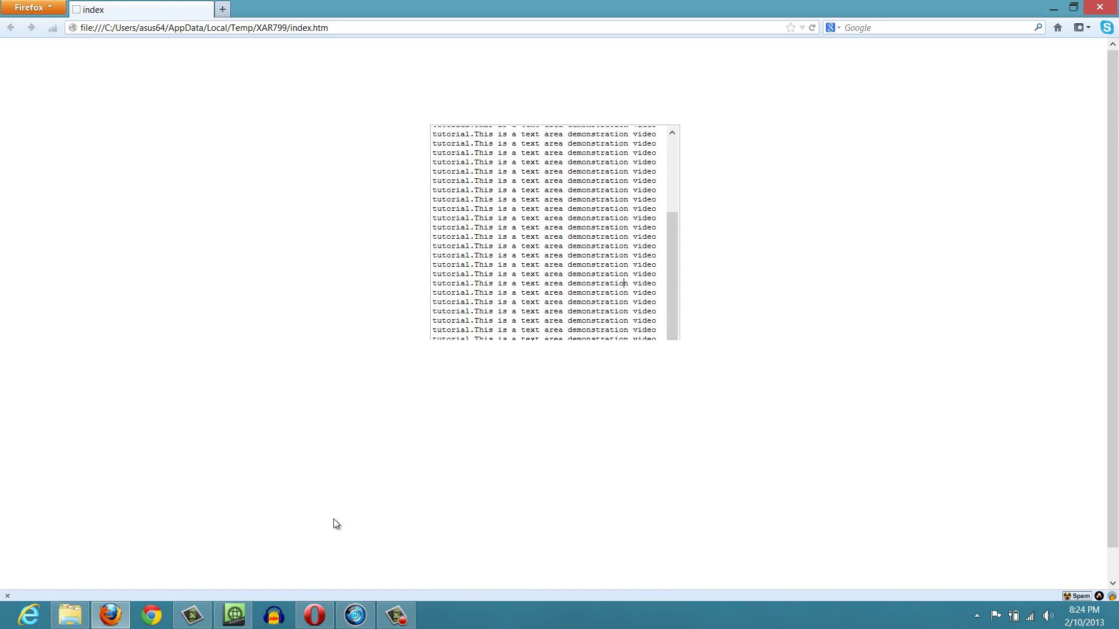
{"action": "left_click", "coordinate": [233, 615]}
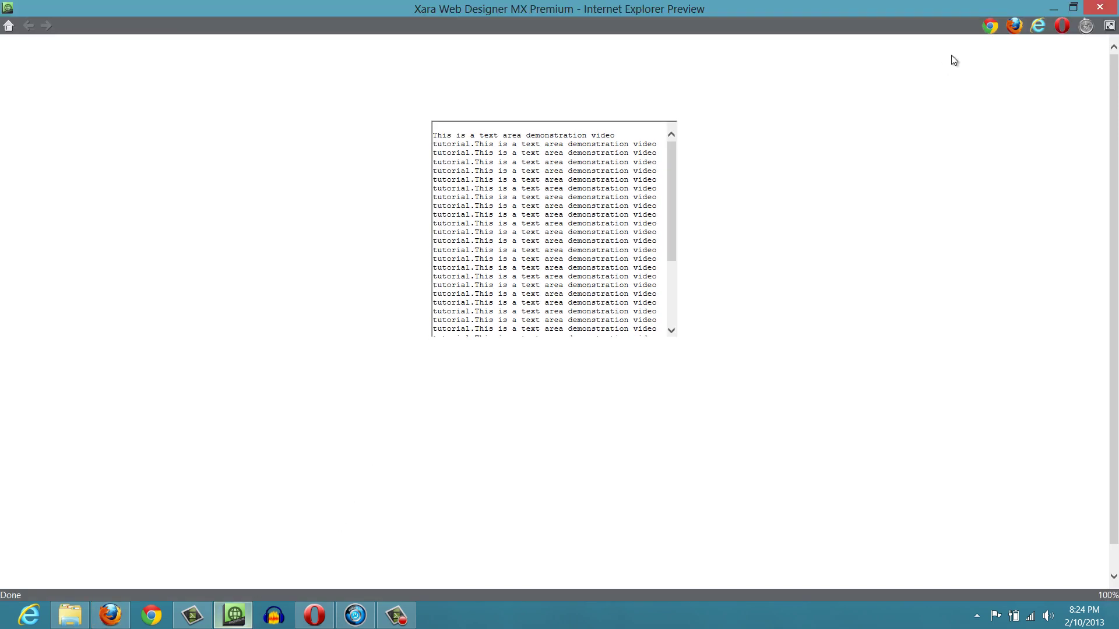
Close the preview, enlarge the text area to about 497×412.5 px, and preview again.
{"action": "left_click", "coordinate": [1053, 8]}
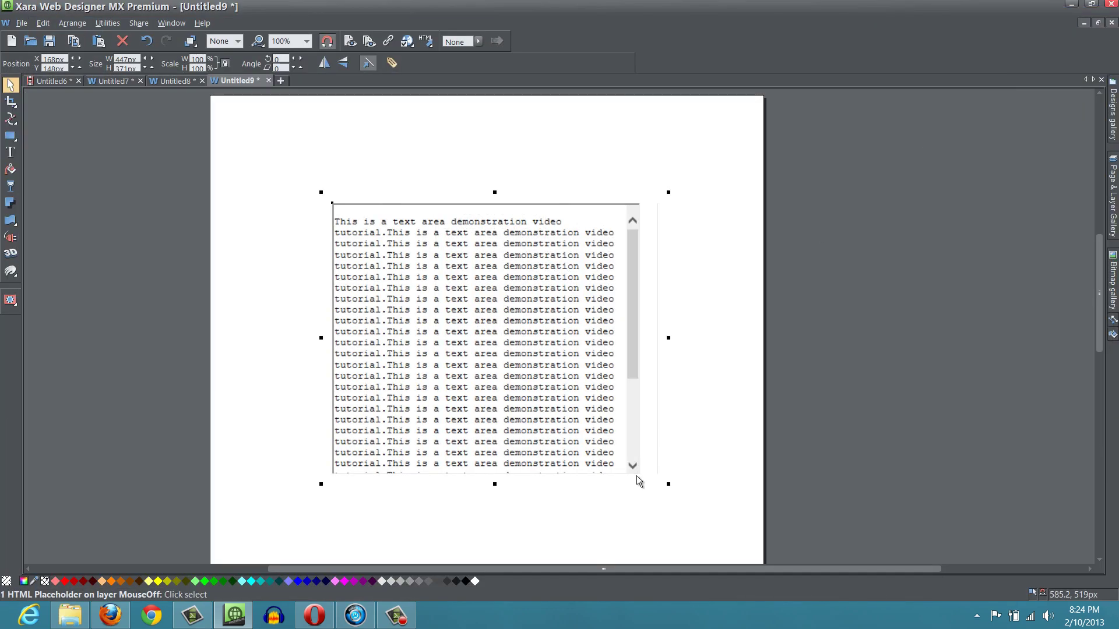
{"action": "left_click_drag", "start_coordinate": [665, 484], "coordinate": [684, 515]}
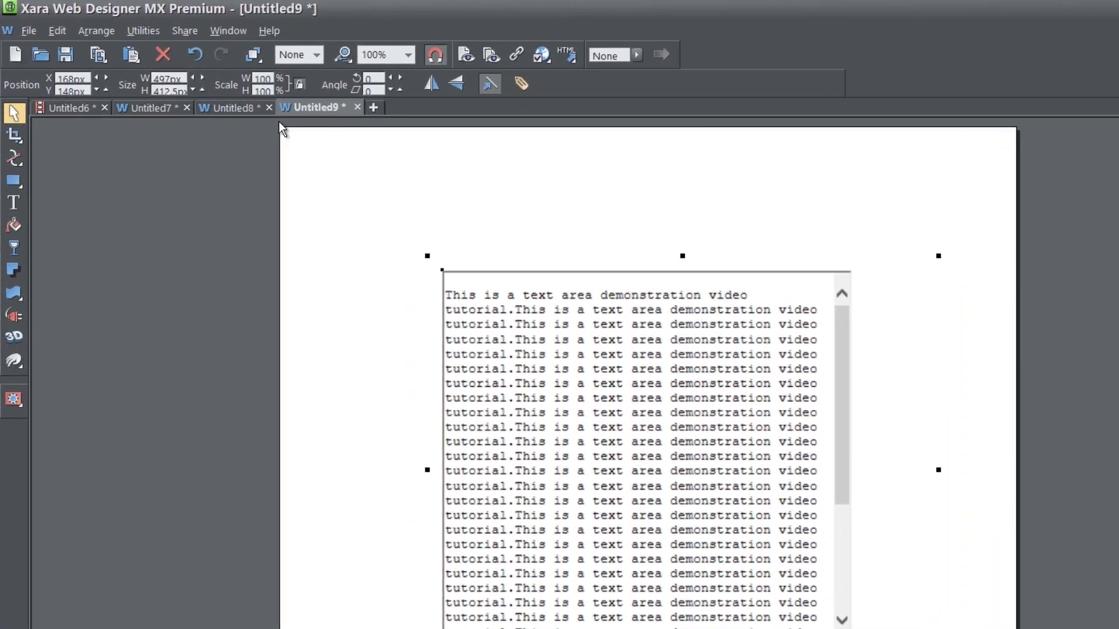
{"action": "left_click", "coordinate": [23, 37]}
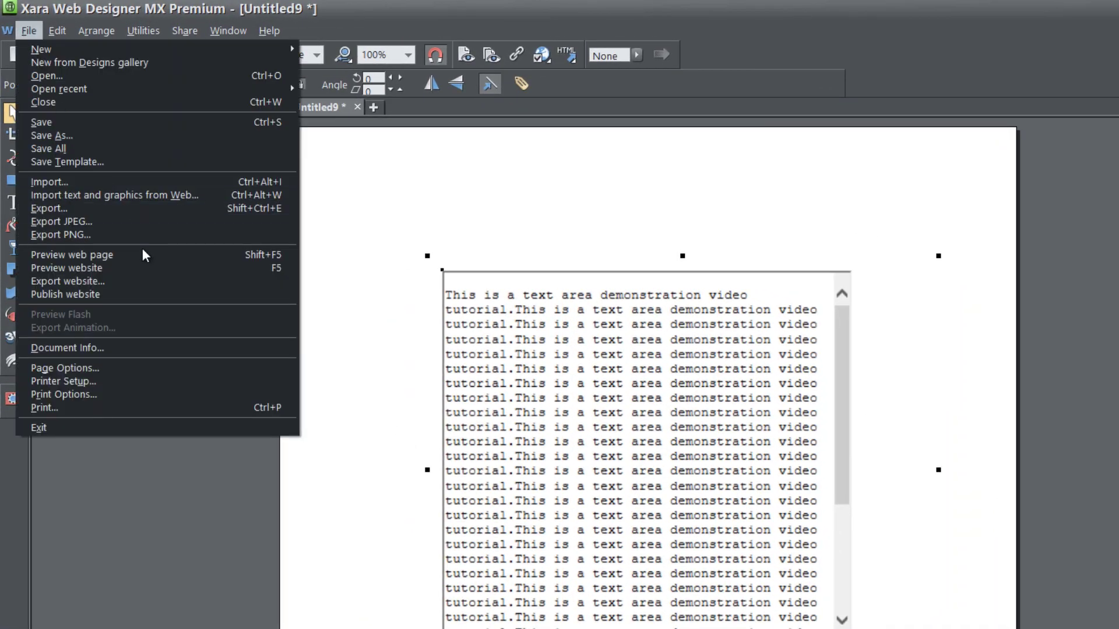
{"action": "left_click", "coordinate": [143, 252]}
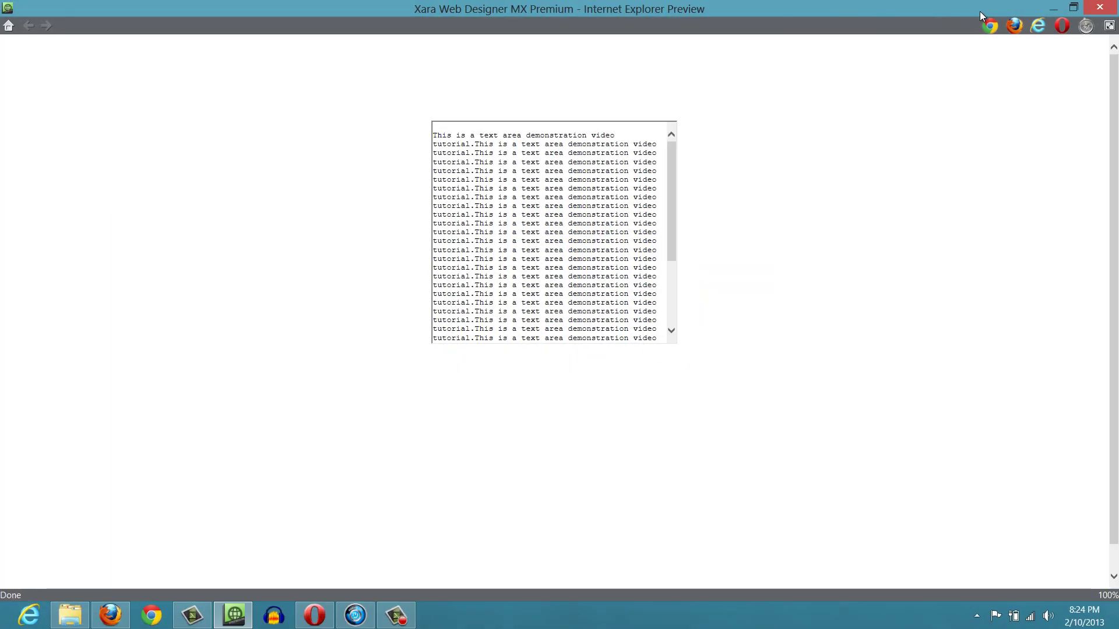
Open the page in Firefox, resize the text area by its grip, and select some lines.
{"action": "left_click", "coordinate": [1014, 25]}
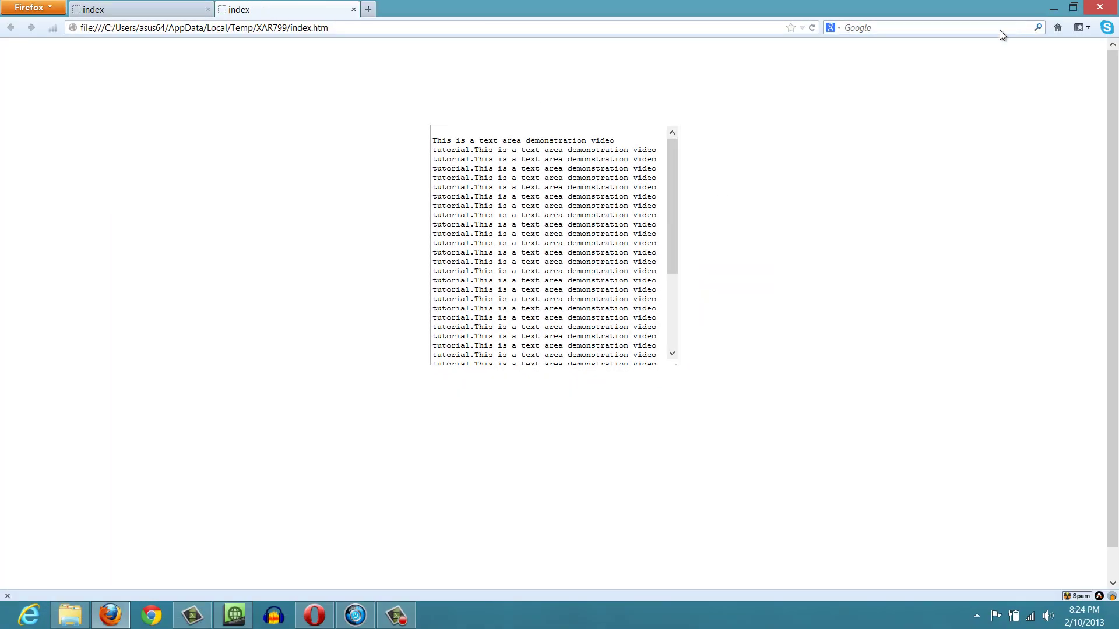
{"action": "mouse_move", "coordinate": [674, 364]}
{"action": "left_mouse_down"}
{"action": "mouse_move", "coordinate": [684, 382]}
{"action": "mouse_move", "coordinate": [669, 345]}
{"action": "mouse_move", "coordinate": [678, 343]}
{"action": "mouse_move", "coordinate": [668, 345]}
{"action": "left_mouse_up"}
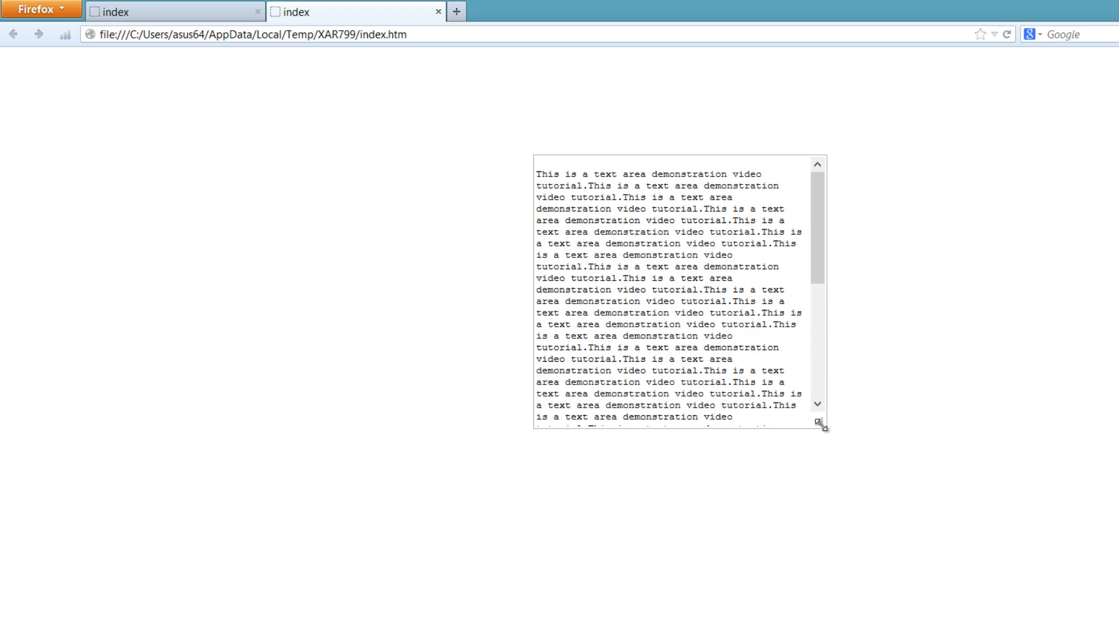
{"action": "left_click_drag", "start_coordinate": [821, 424], "coordinate": [881, 445]}
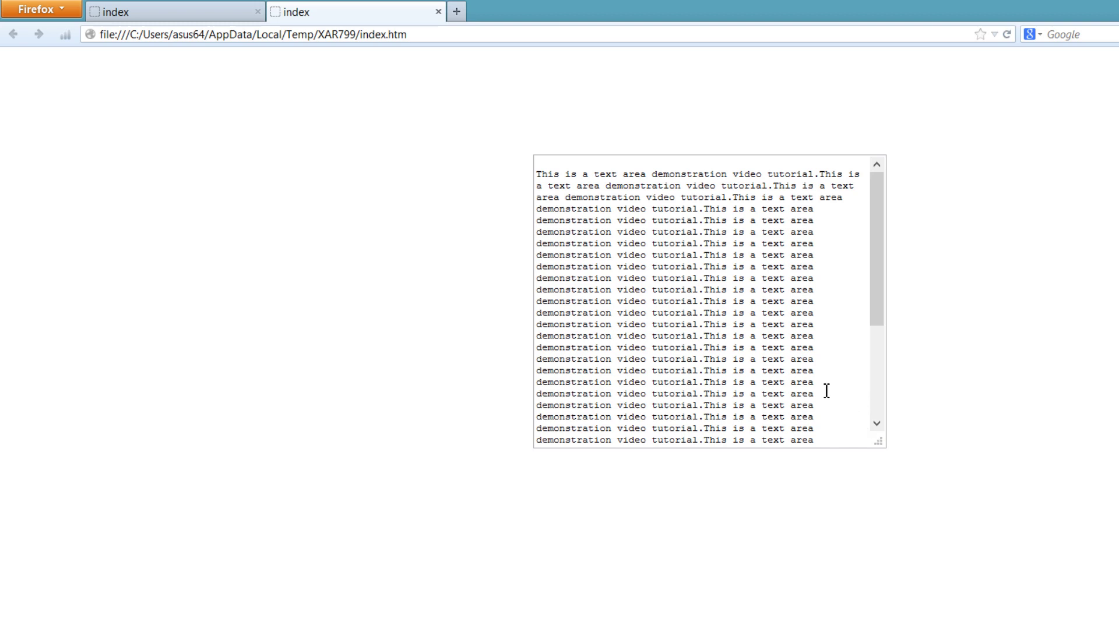
{"action": "left_click", "coordinate": [774, 337]}
{"action": "left_click_drag", "start_coordinate": [676, 267], "coordinate": [789, 292]}
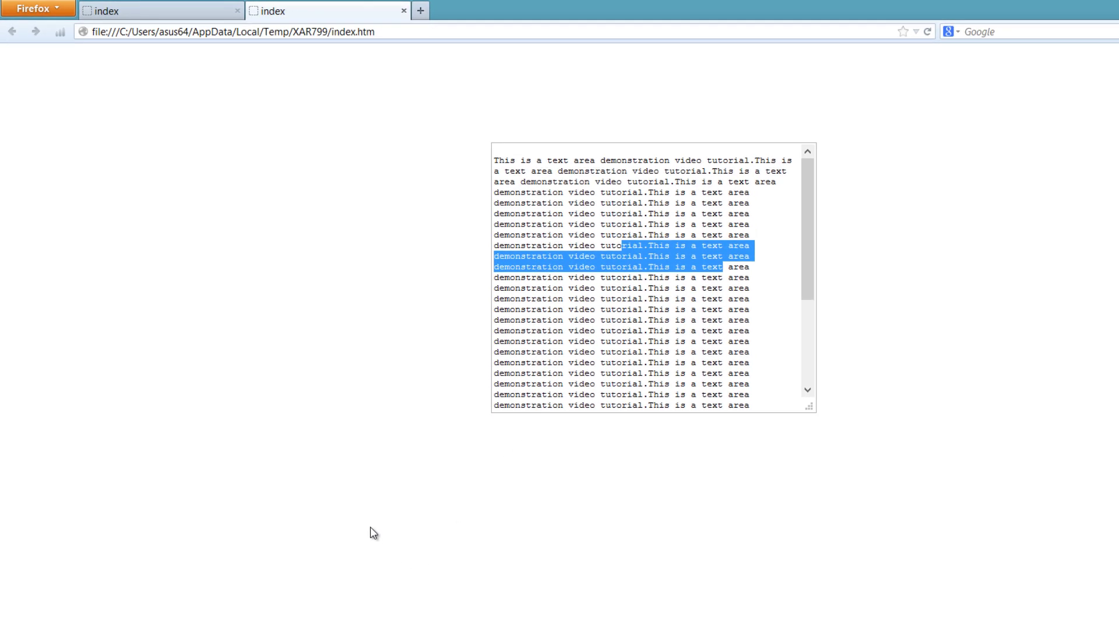
Close Xara's preview and open the placeholder's Web Properties on the Placeholder tab.
{"action": "key", "text": "alt+Tab"}
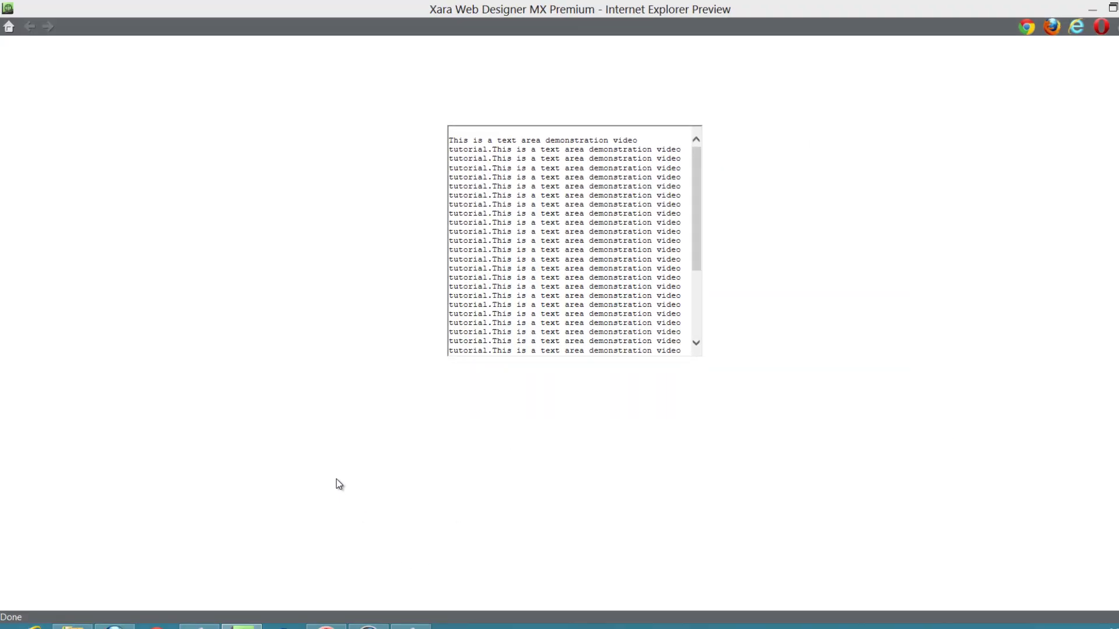
{"action": "left_click", "coordinate": [1100, 7]}
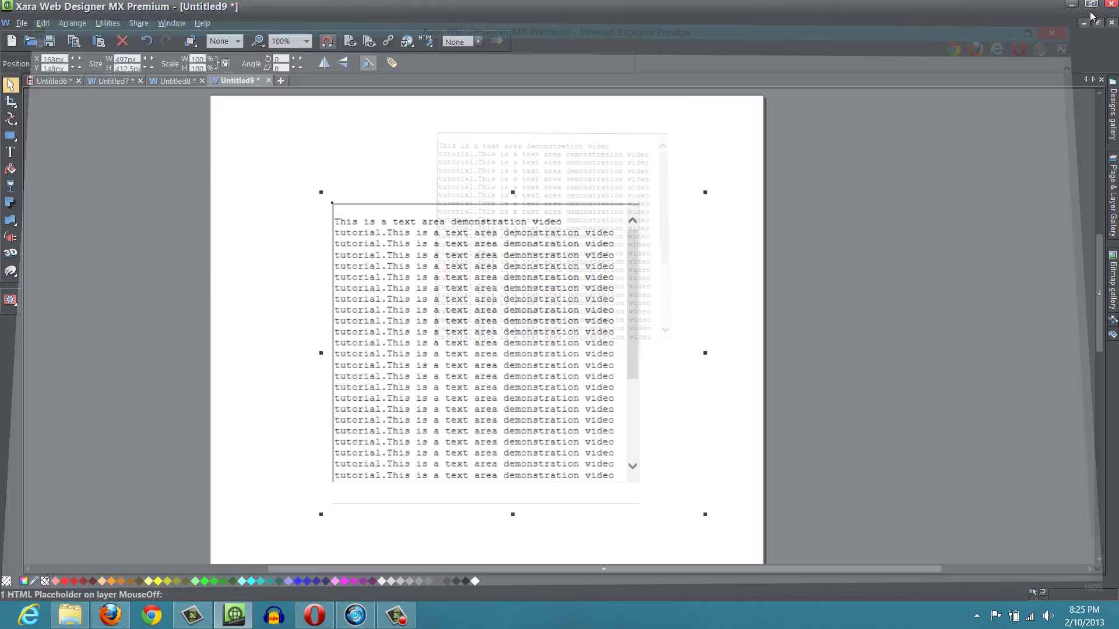
{"action": "right_click", "coordinate": [431, 313]}
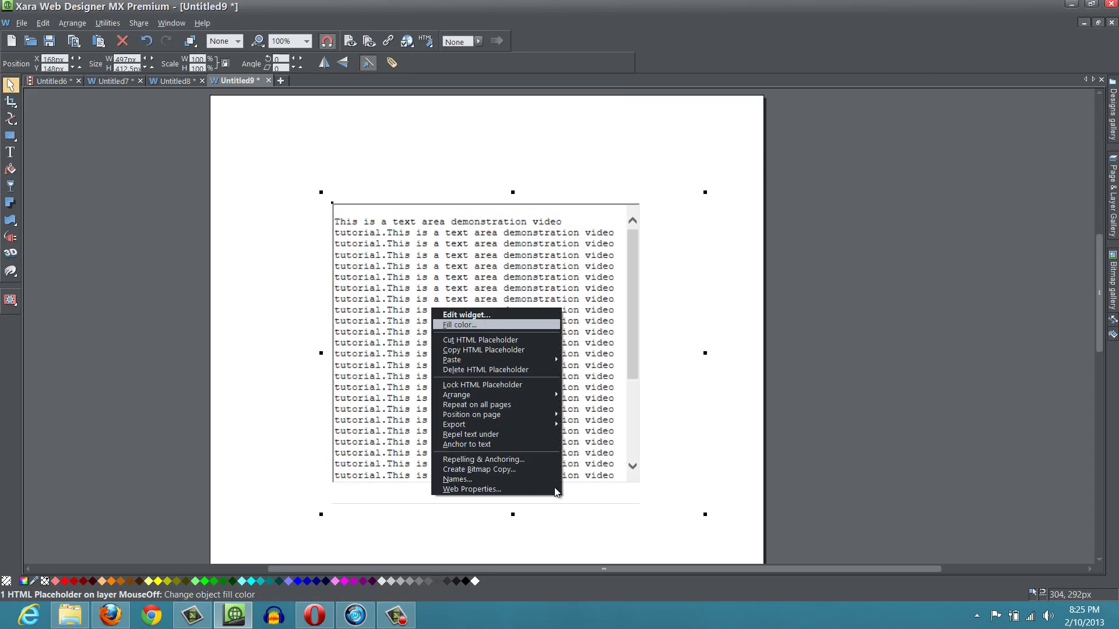
{"action": "left_click", "coordinate": [523, 488]}
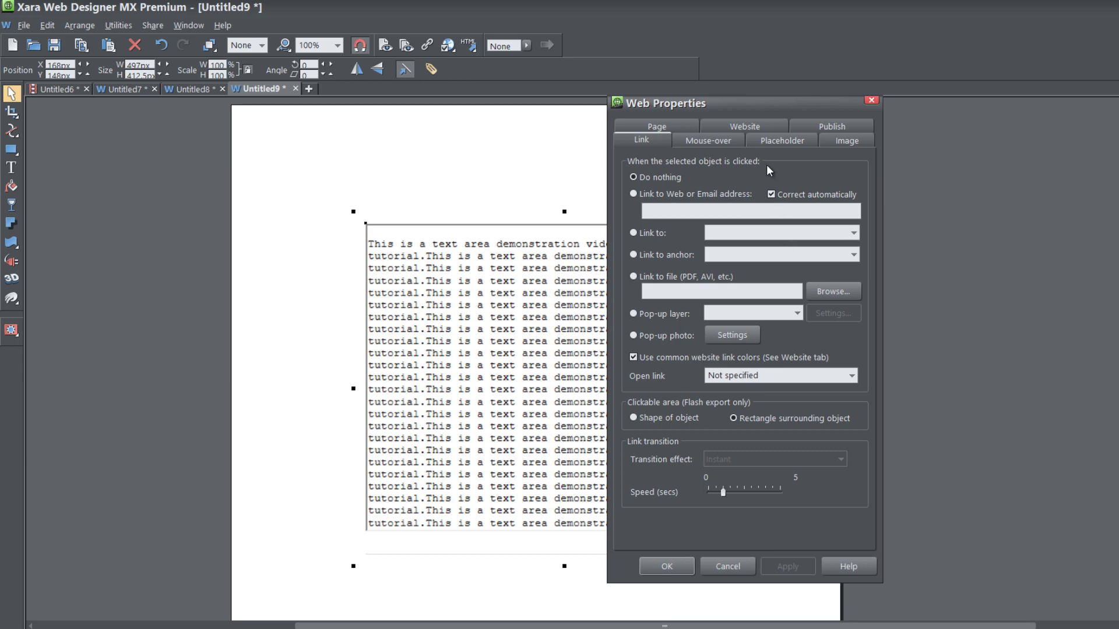
{"action": "left_click", "coordinate": [778, 145]}
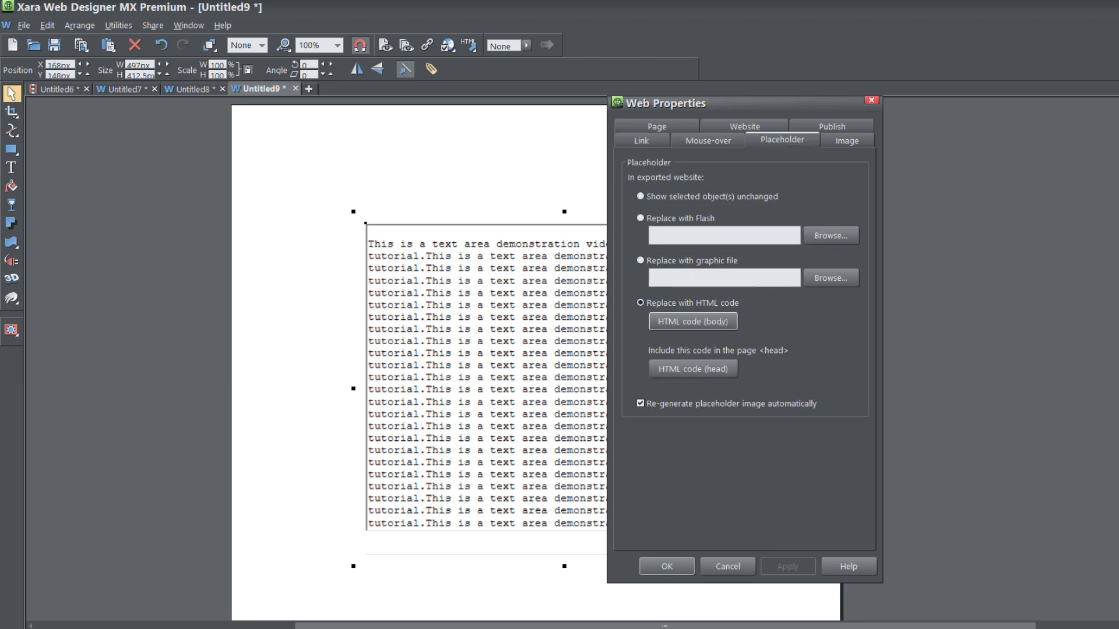
Shorten the opening tag to <textar in the body HTML code and apply it.
{"action": "left_click", "coordinate": [721, 322]}
{"action": "left_click", "coordinate": [809, 337]}
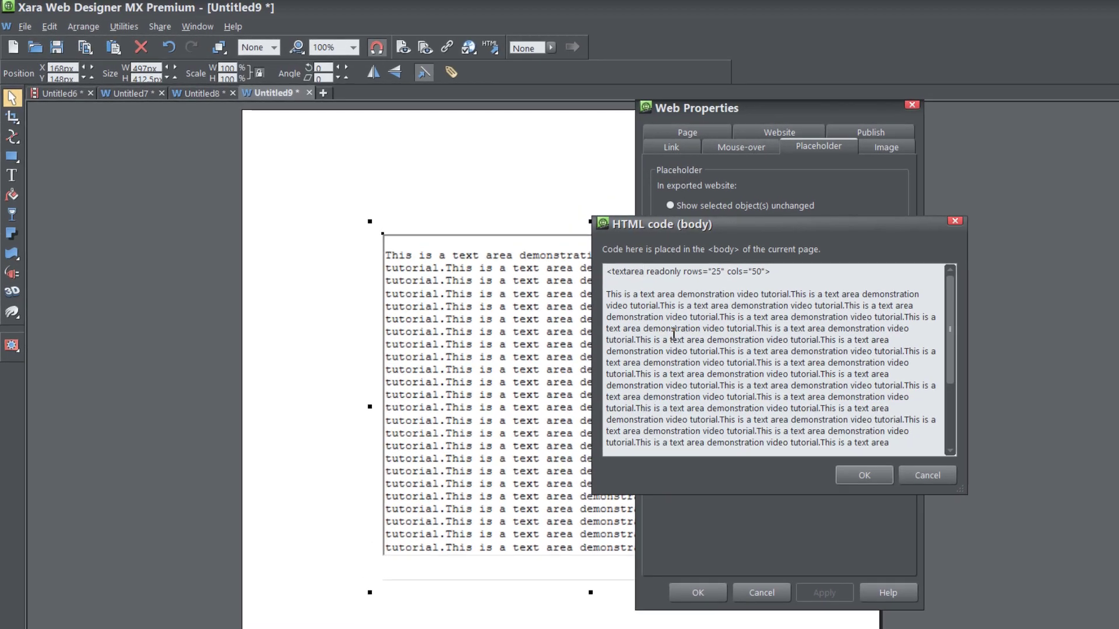
{"action": "key", "text": "BackSpace"}
{"action": "key", "text": "BackSpace"}
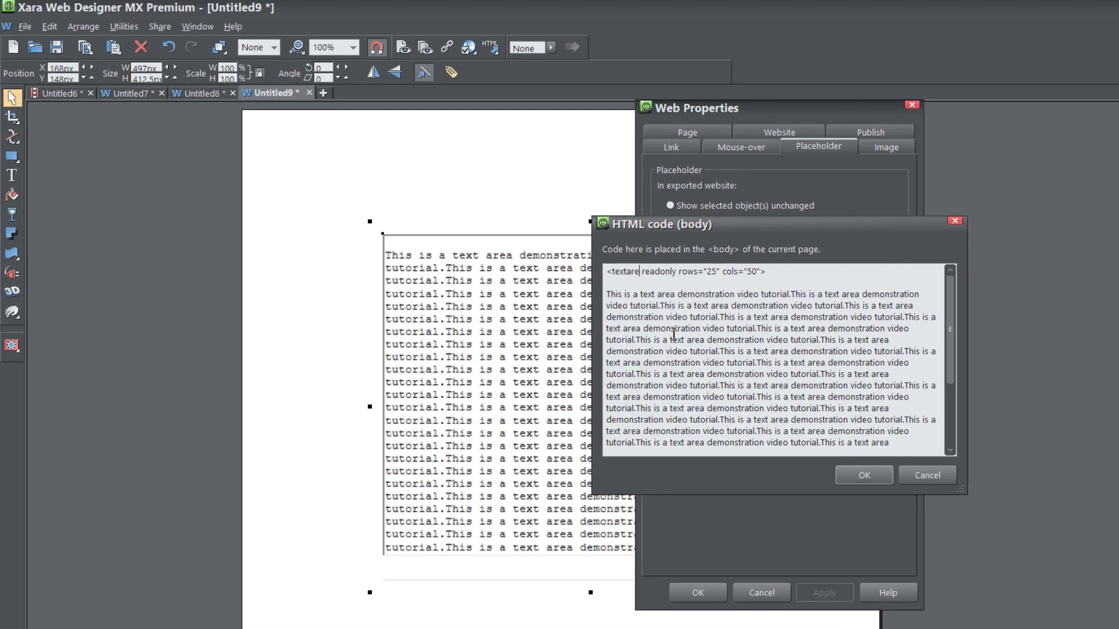
{"action": "left_click", "coordinate": [860, 475]}
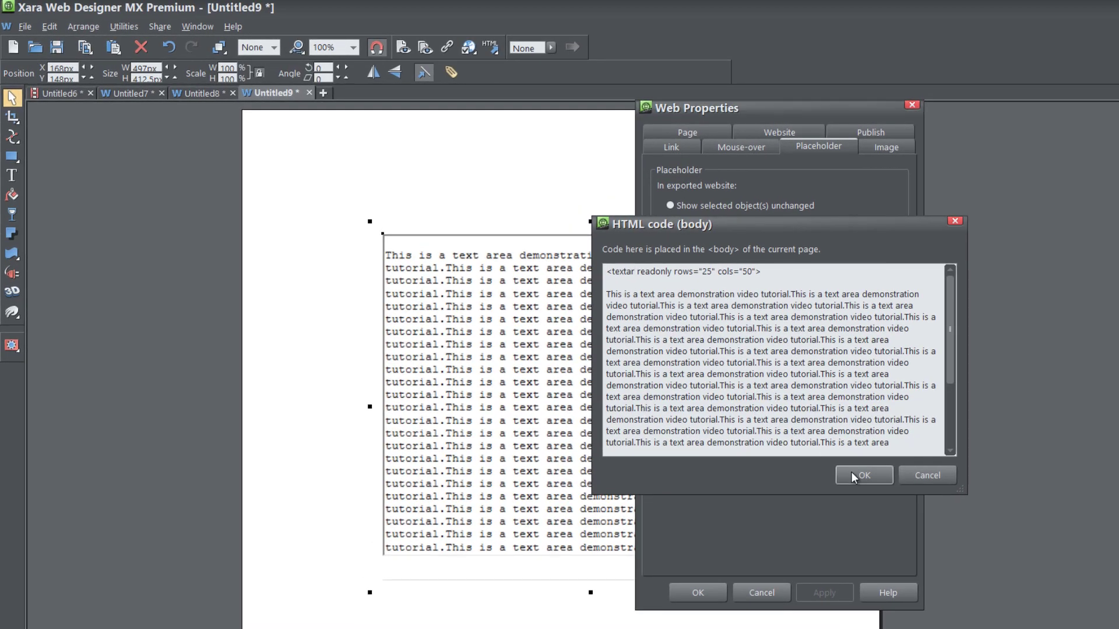
{"action": "left_click", "coordinate": [814, 600]}
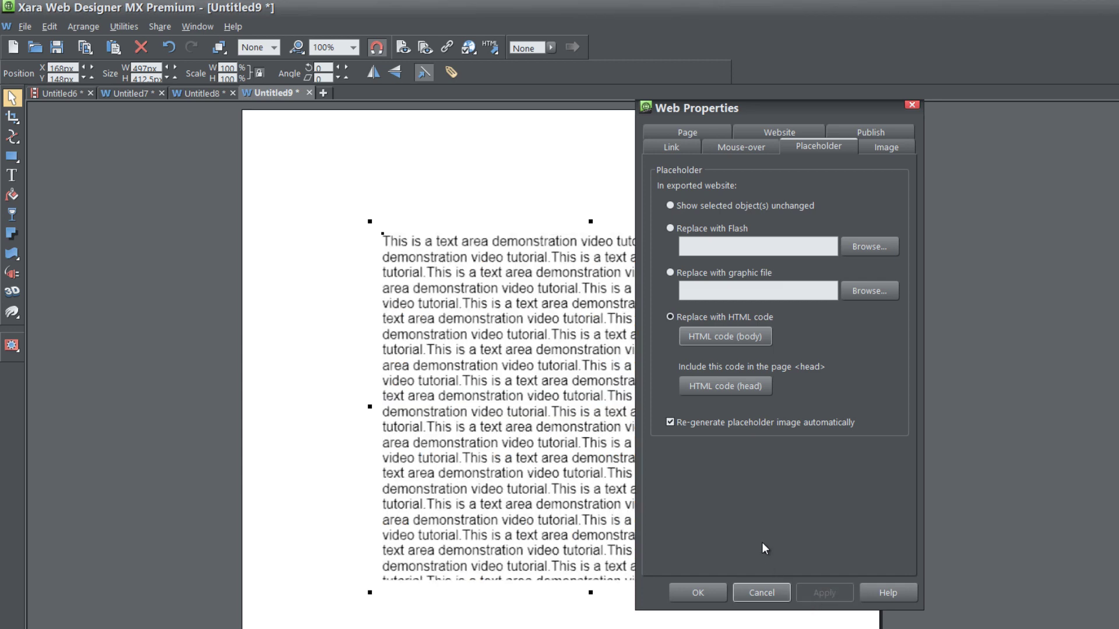
{"action": "left_click_drag", "start_coordinate": [781, 110], "coordinate": [1031, 111]}
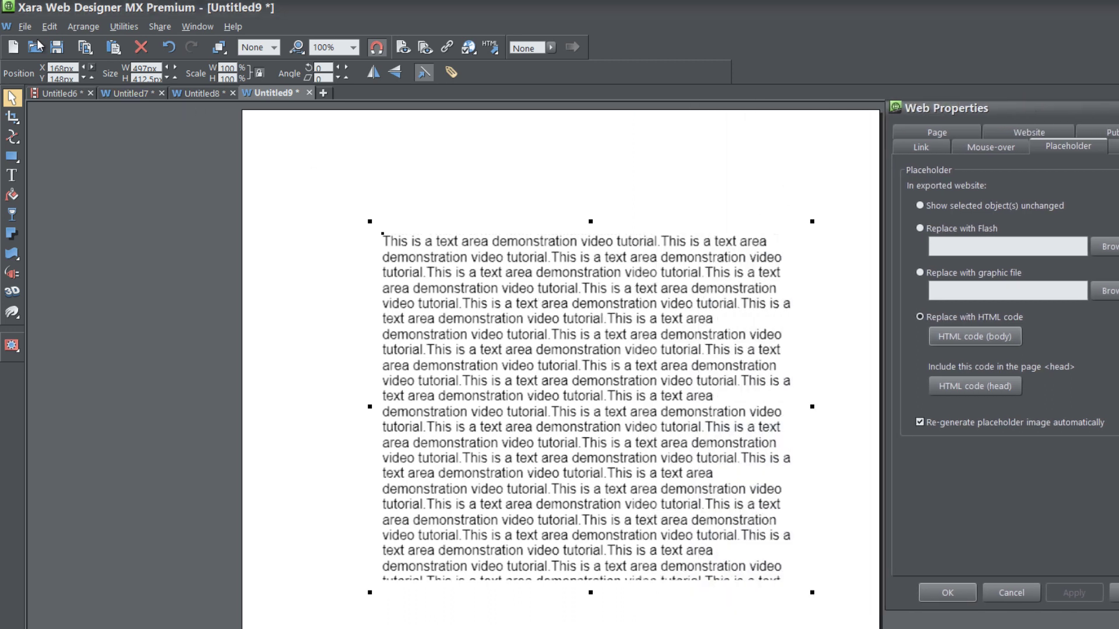
{"action": "left_click", "coordinate": [24, 26]}
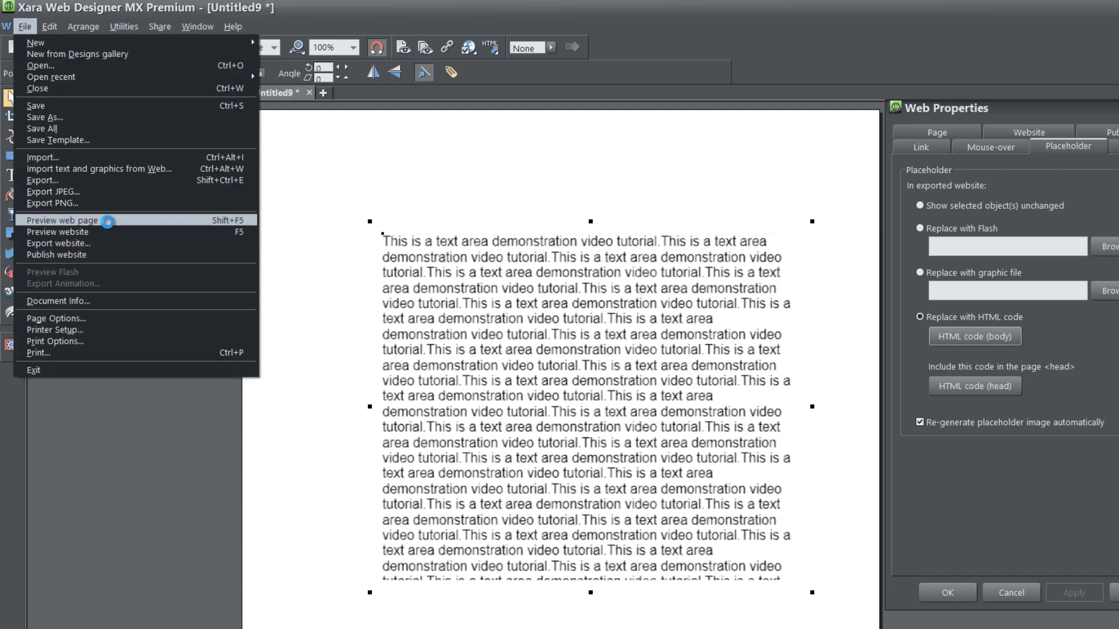
{"action": "left_click", "coordinate": [110, 224]}
{"action": "left_click_drag", "start_coordinate": [571, 183], "coordinate": [670, 299]}
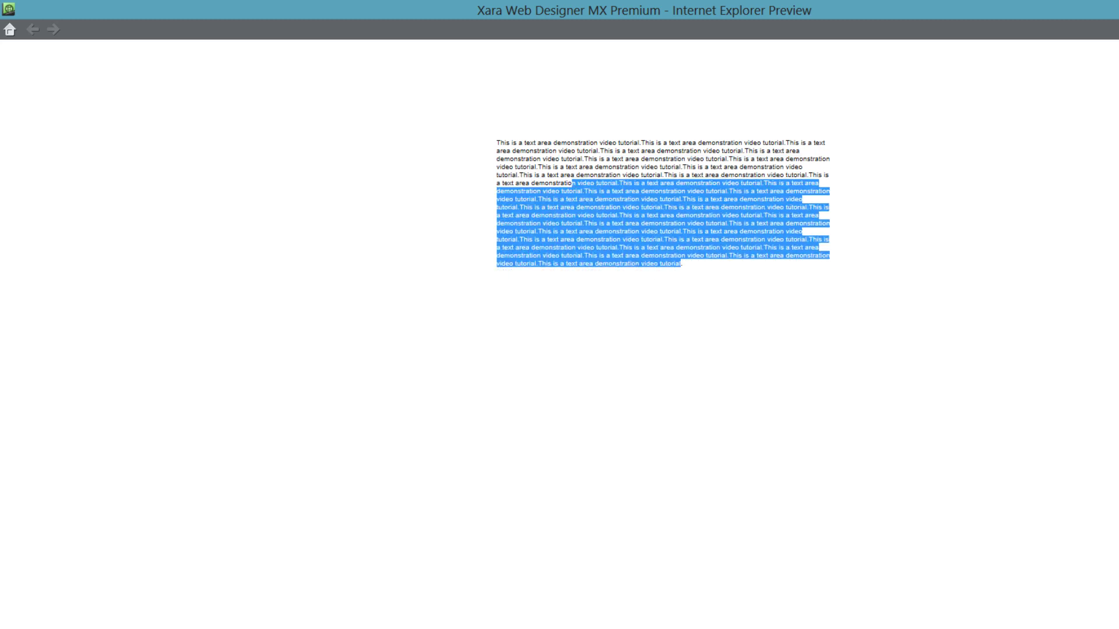
{"action": "key", "text": "alt+F4"}
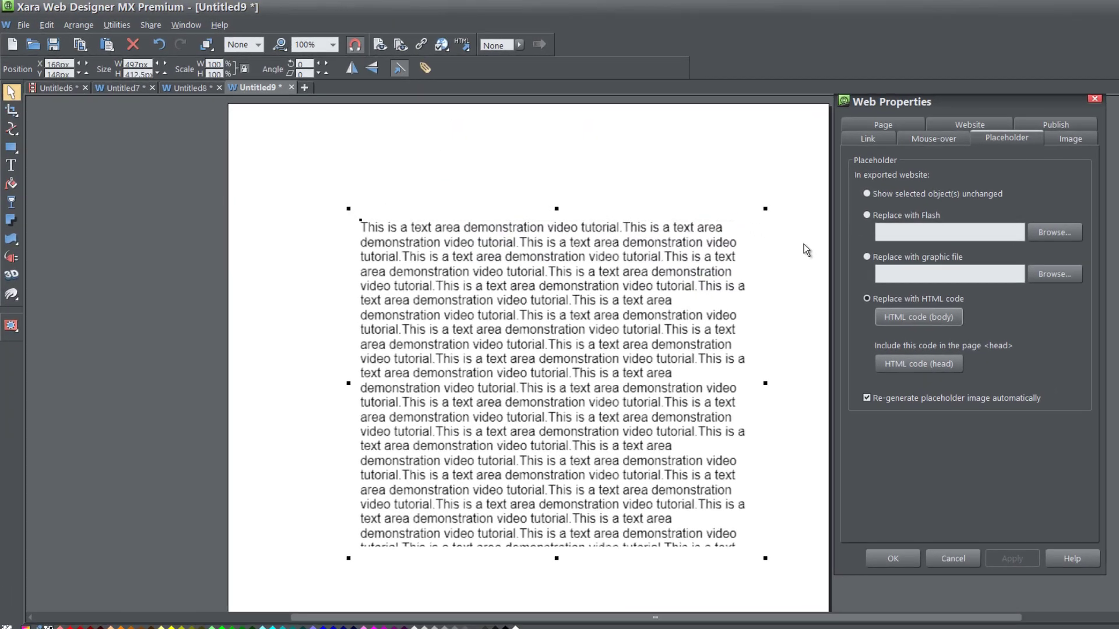
Reopen the body HTML code, enlarge the editor, and restore the tag to <textarea.
{"action": "left_click", "coordinate": [911, 314]}
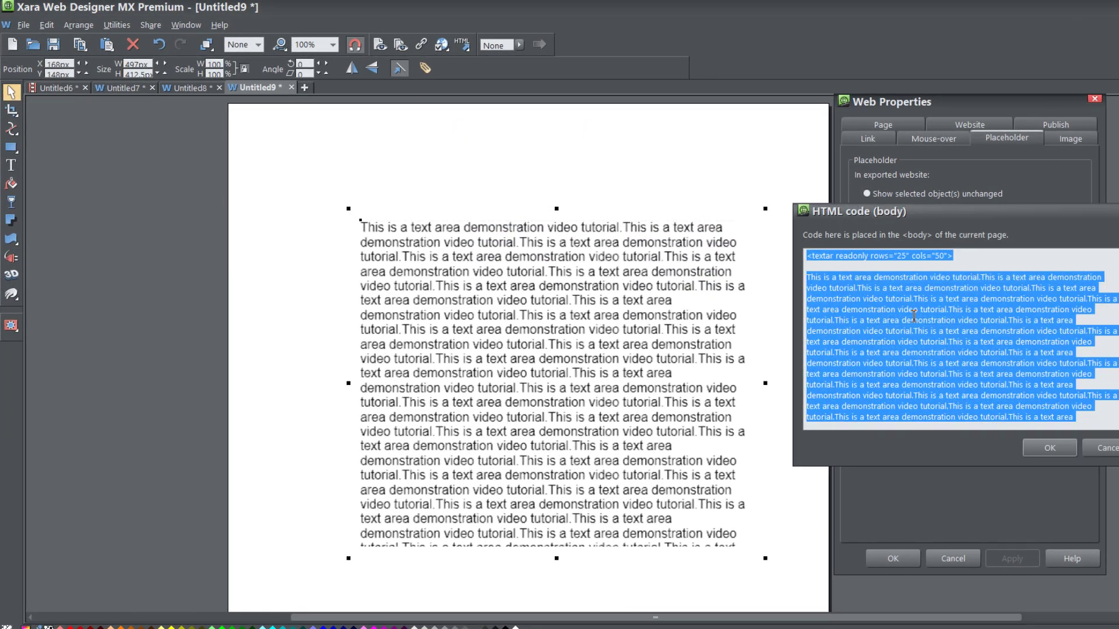
{"action": "left_click_drag", "start_coordinate": [970, 215], "coordinate": [672, 162]}
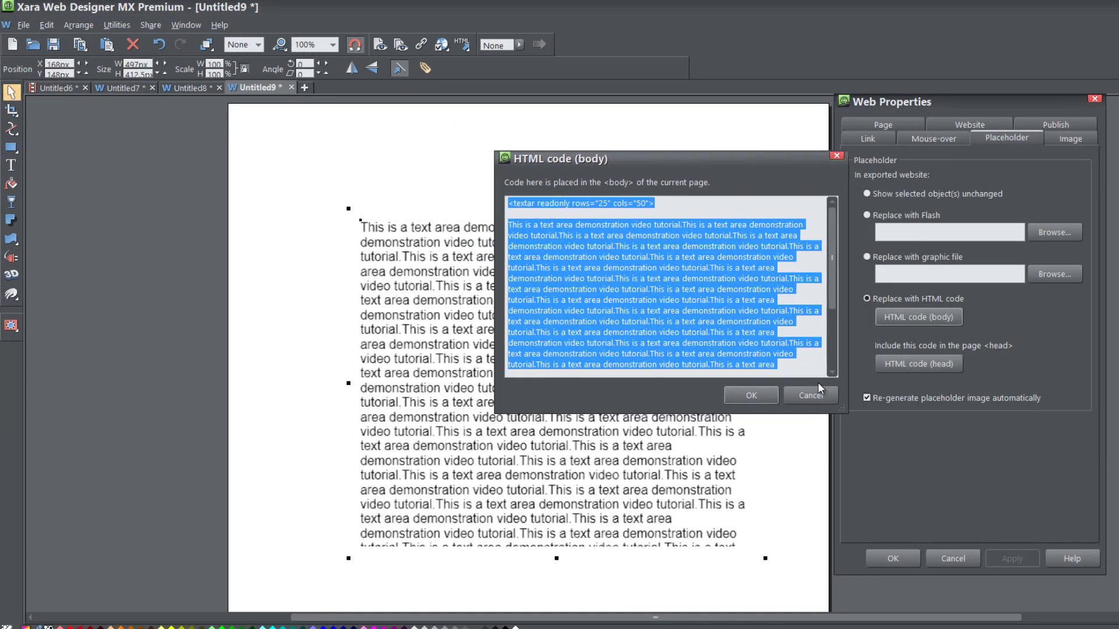
{"action": "left_click_drag", "start_coordinate": [837, 402], "coordinate": [1000, 542]}
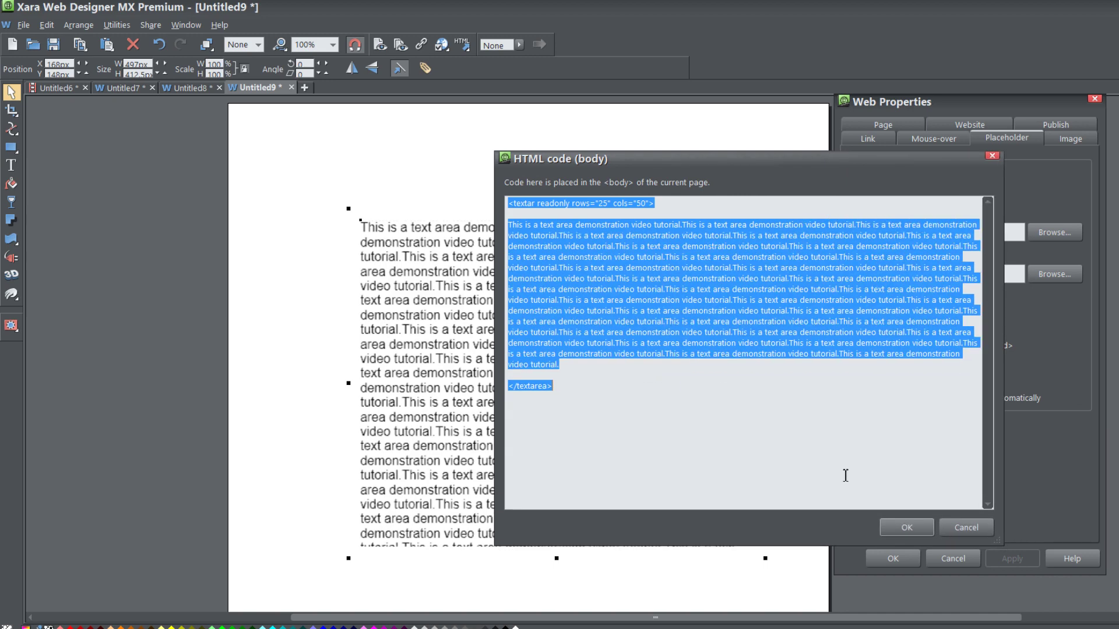
{"action": "left_click", "coordinate": [714, 402]}
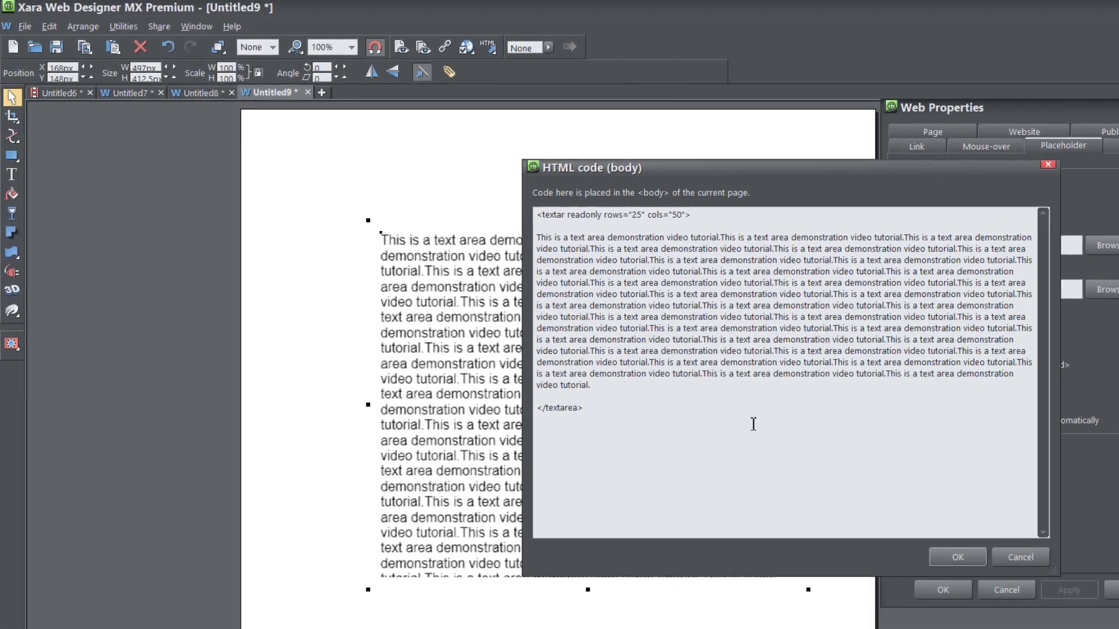
{"action": "left_click", "coordinate": [574, 217]}
{"action": "type", "text": "ea"}
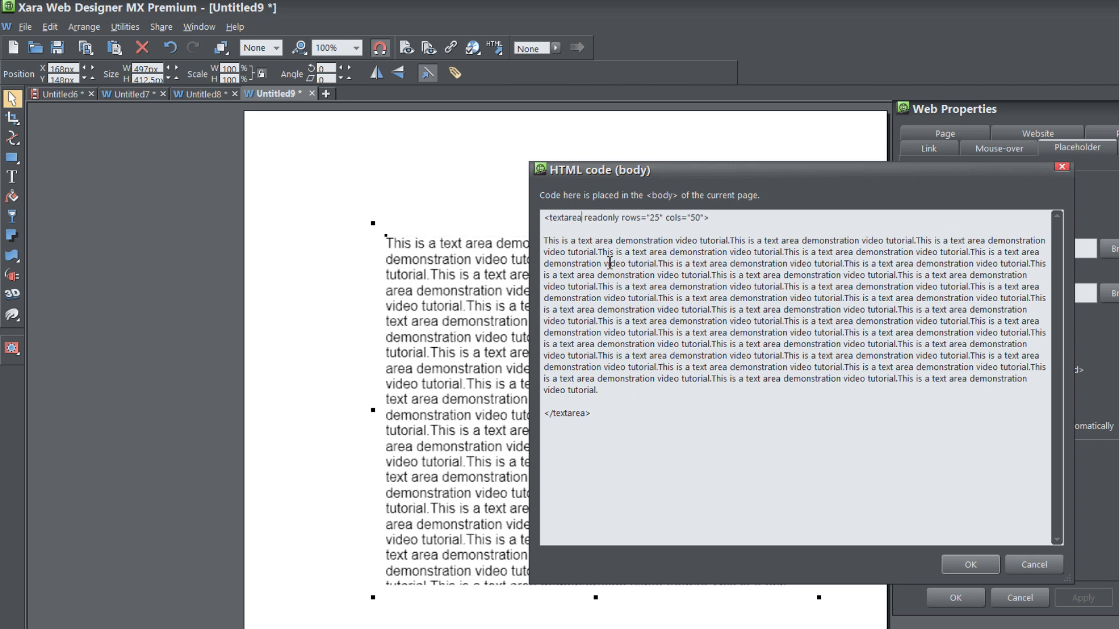